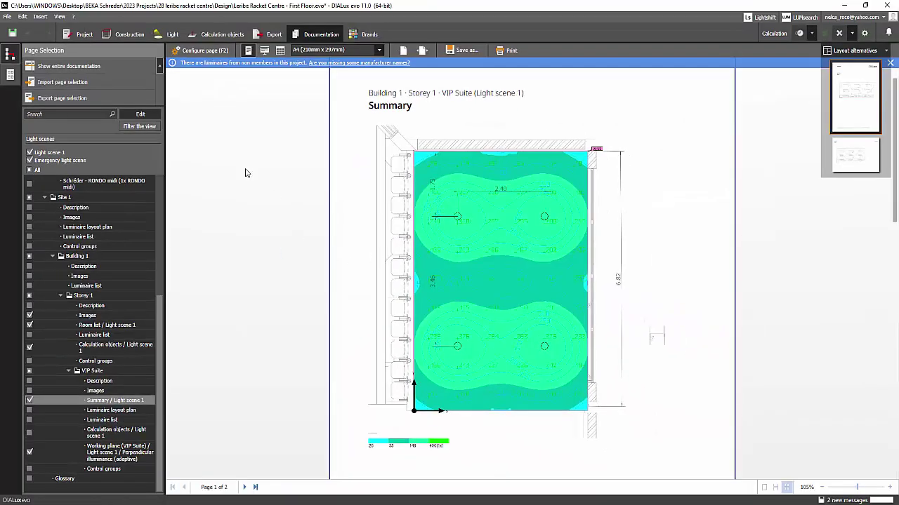
- Return to Construction mode and zoom into the VIP Suite's 2-D floor plan with illuminance false colours
left_click(126, 33)
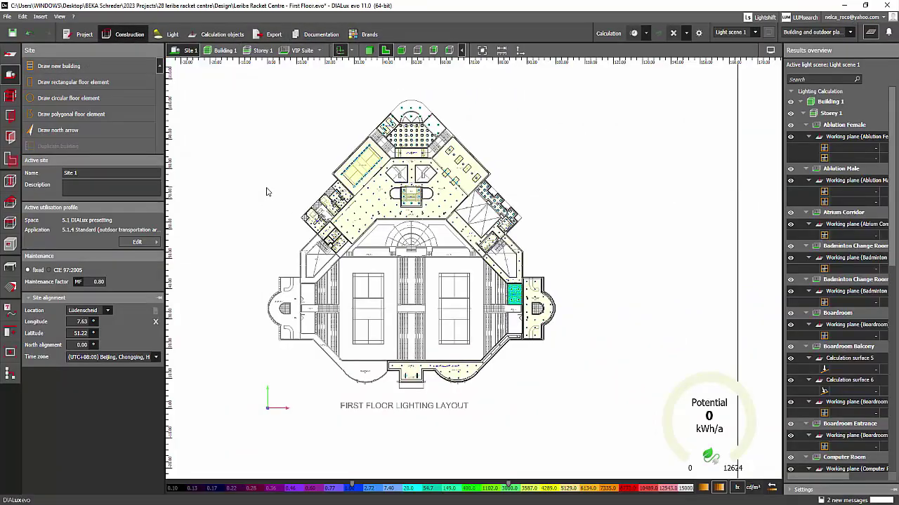
double_click(500, 261)
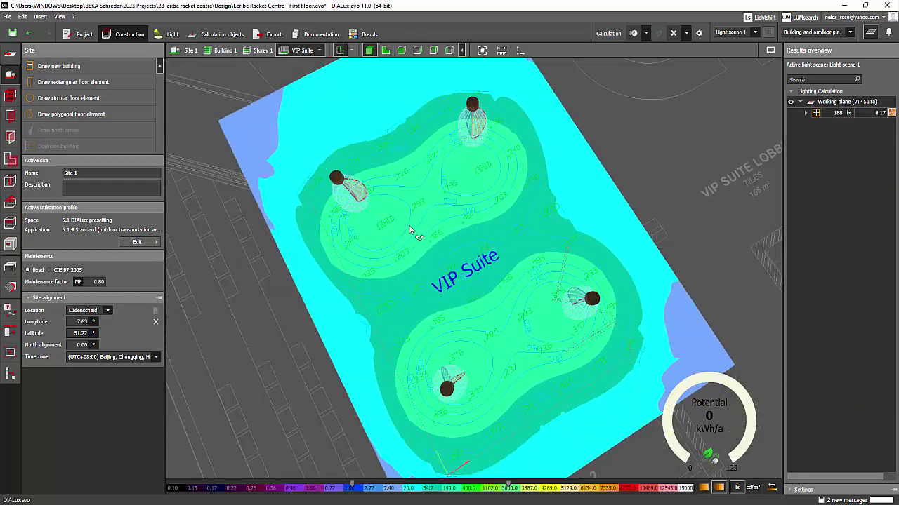
right_click_drag(362, 224, 354, 157)
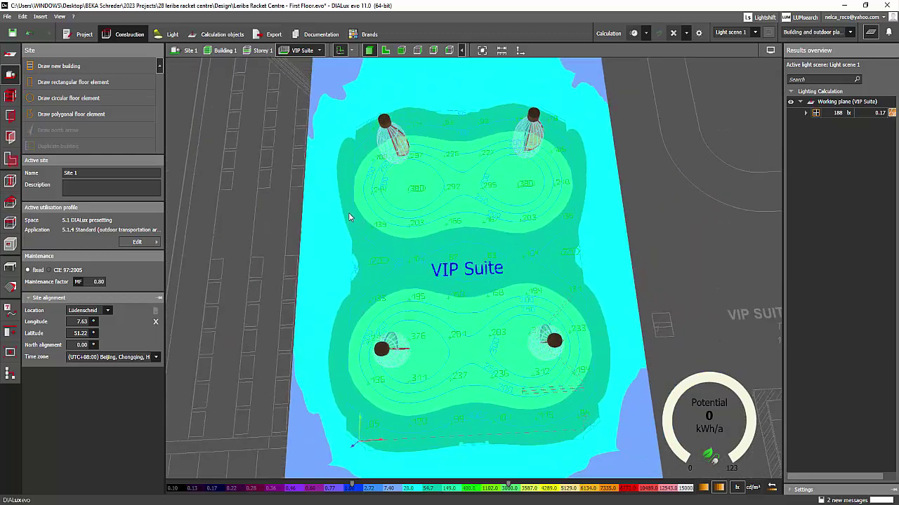
left_click(385, 51)
scroll(381, 140, "up", 2)
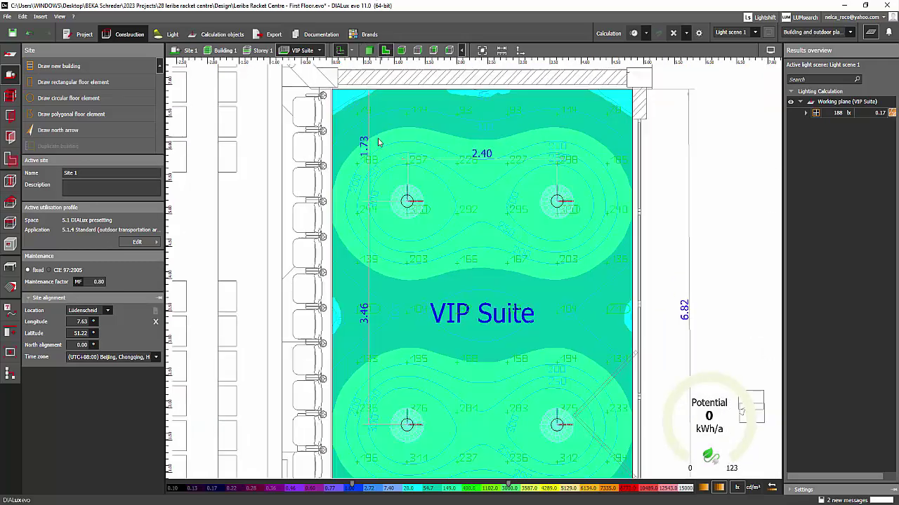
- Place a 1 m cube, Cube 1, under the top-left luminaire at 1.200, 5.200, 0.000
left_click(10, 159)
left_click(361, 177)
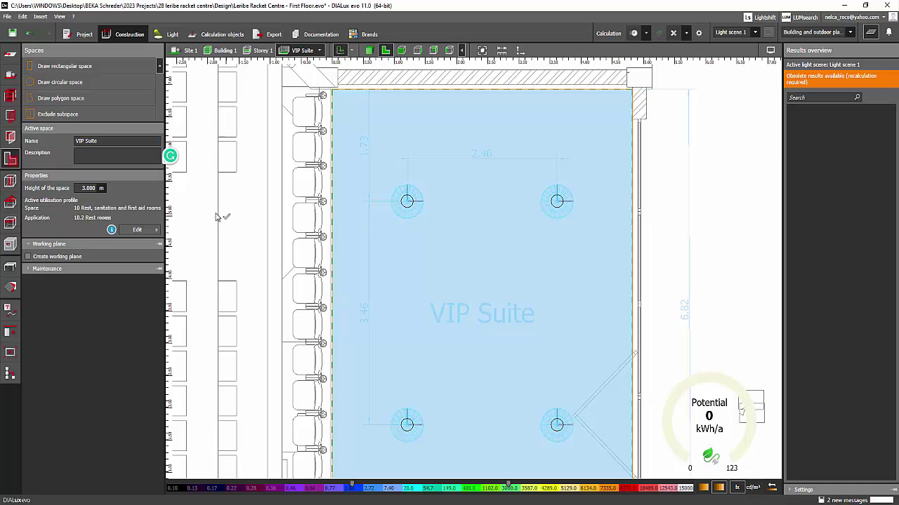
left_click(220, 211)
left_click(10, 268)
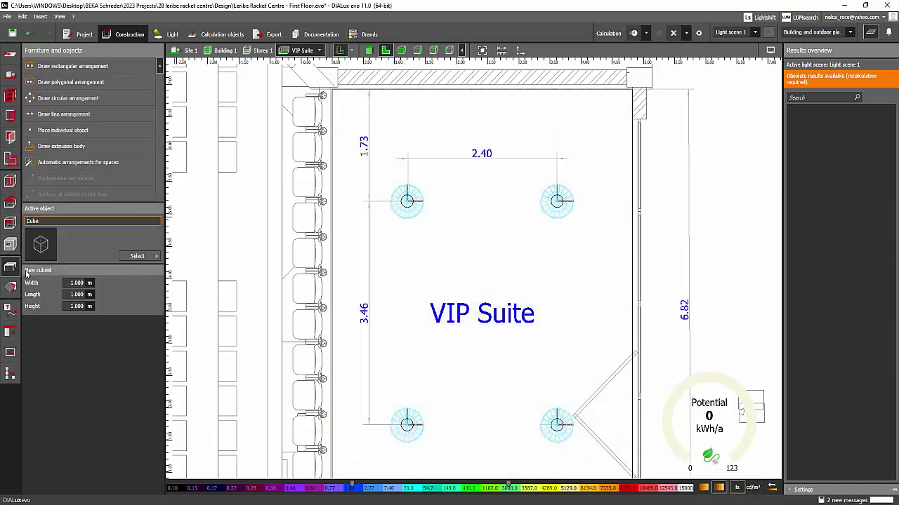
left_click(59, 131)
left_click(419, 245)
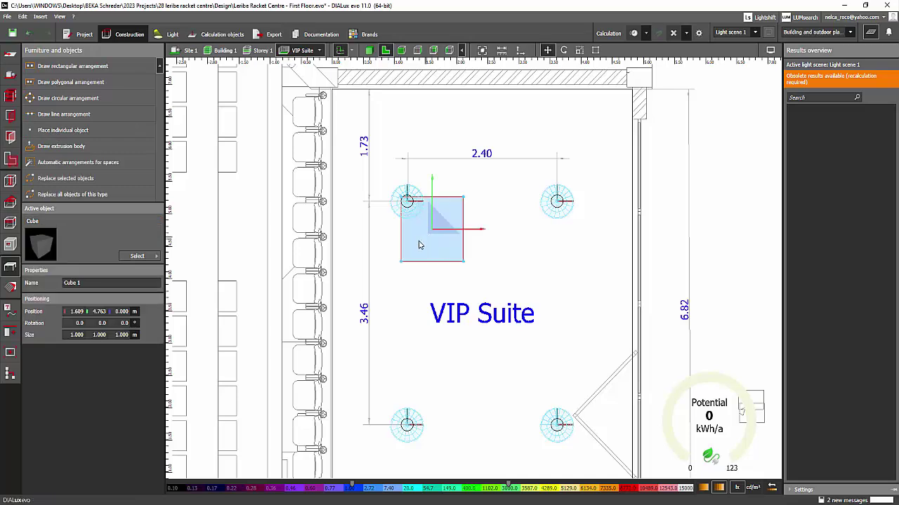
mouse_move(412, 250)
left_mouse_down()
mouse_move(379, 246)
mouse_move(393, 247)
left_mouse_up()
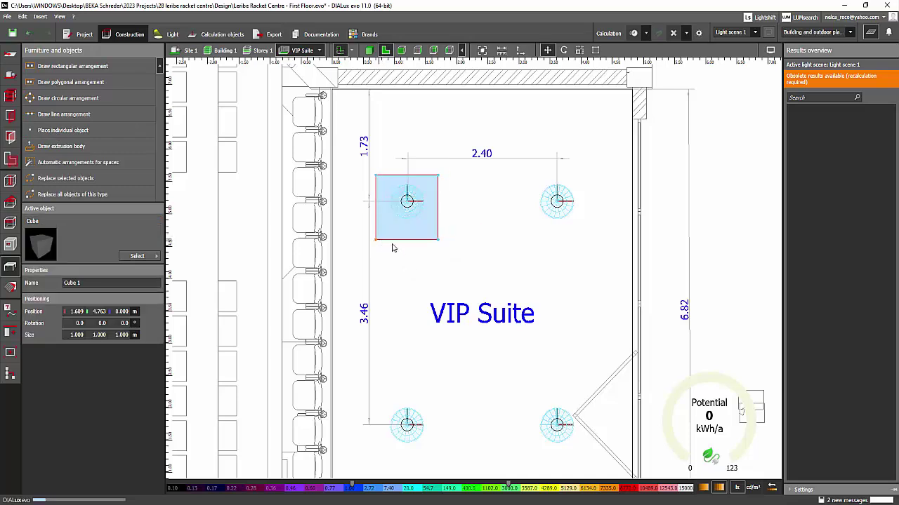
left_click_drag(445, 180, 441, 176)
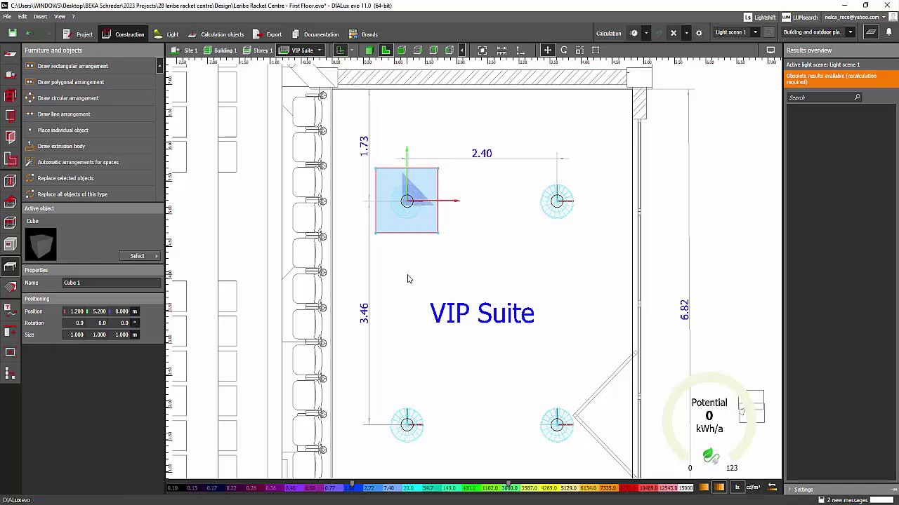
left_click(409, 280)
- Switch to 3-D, dismiss the save reminder, and look down on the cube
left_click(369, 50)
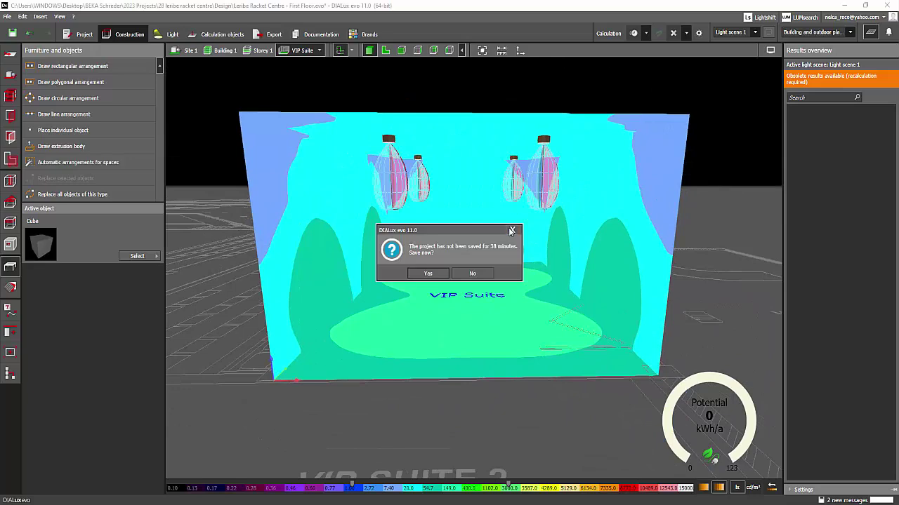
left_click(511, 230)
right_click_drag(501, 97, 379, 218)
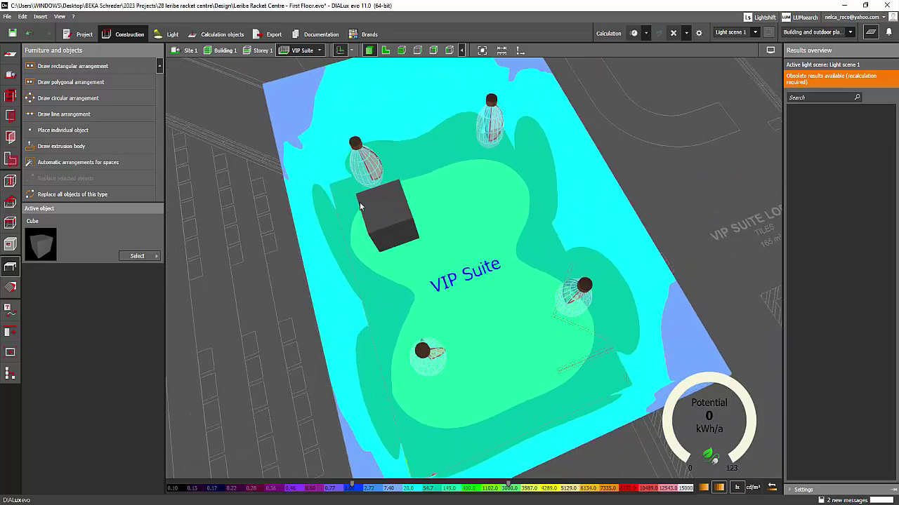
scroll(384, 229, "up", 6)
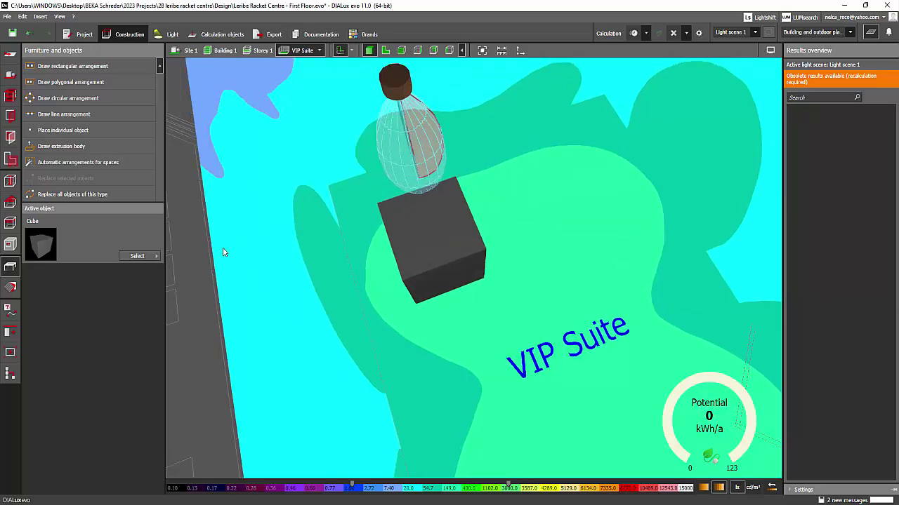
- Draw a rectangular calculation surface, 1.180 × 1.240 m, covering the cube
left_click(222, 33)
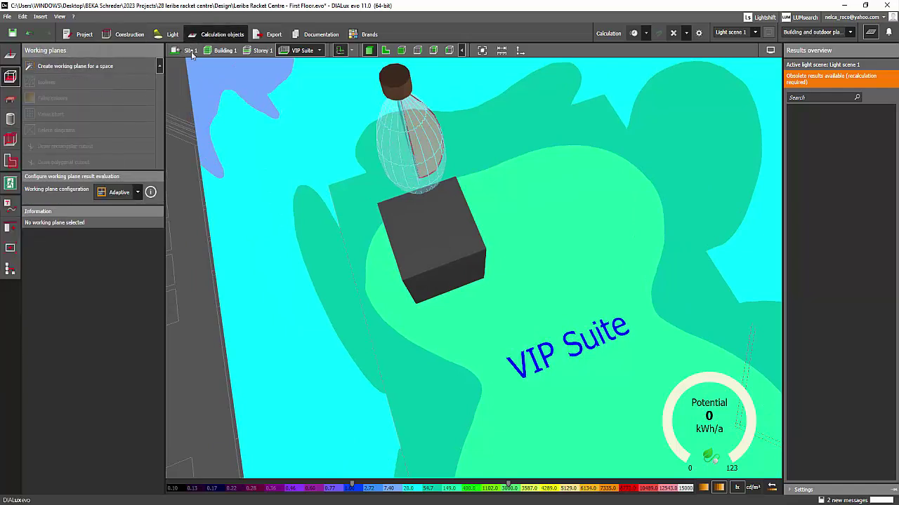
left_click(12, 56)
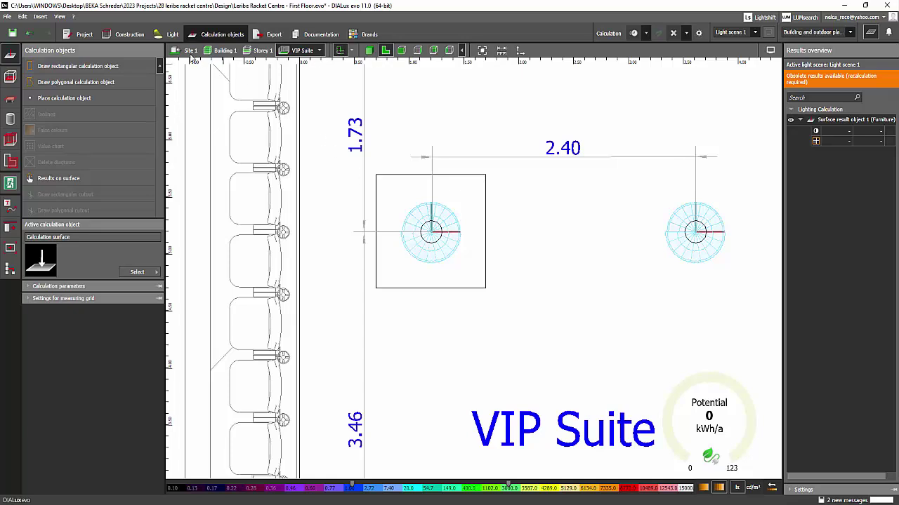
left_click(56, 67)
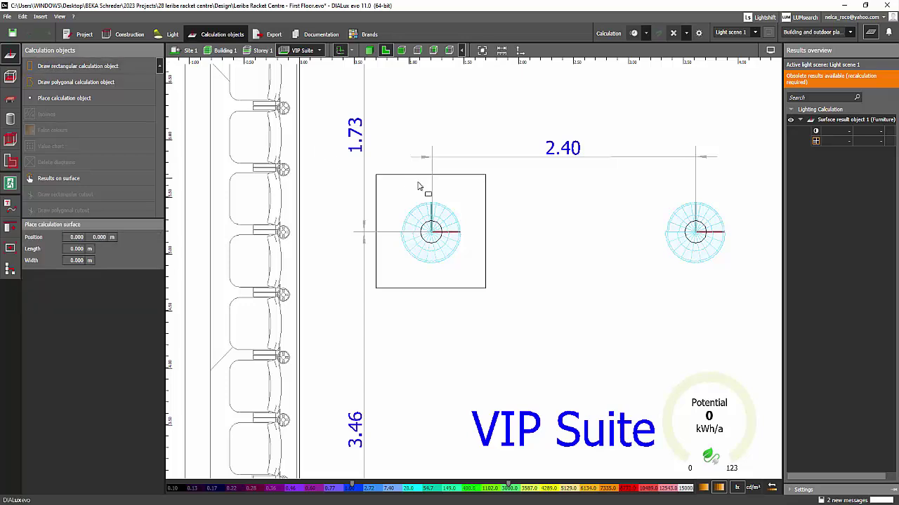
left_click(364, 161)
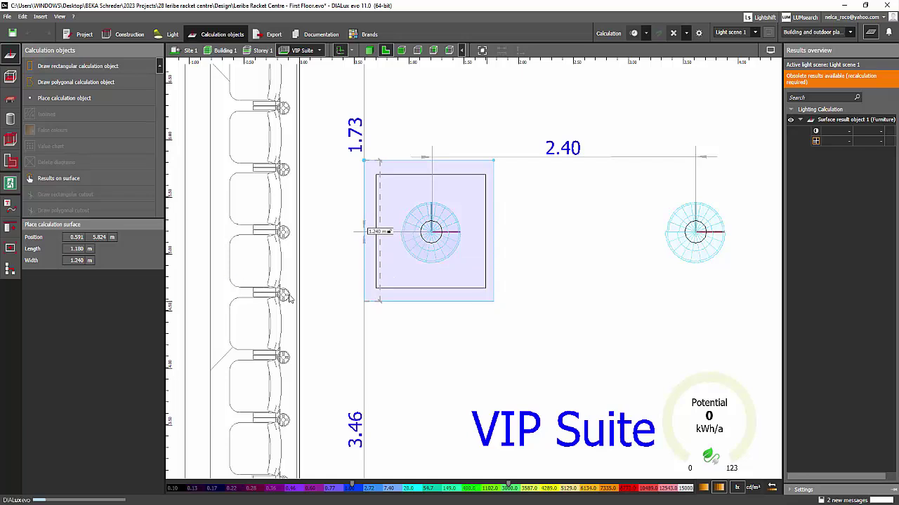
left_click(492, 301)
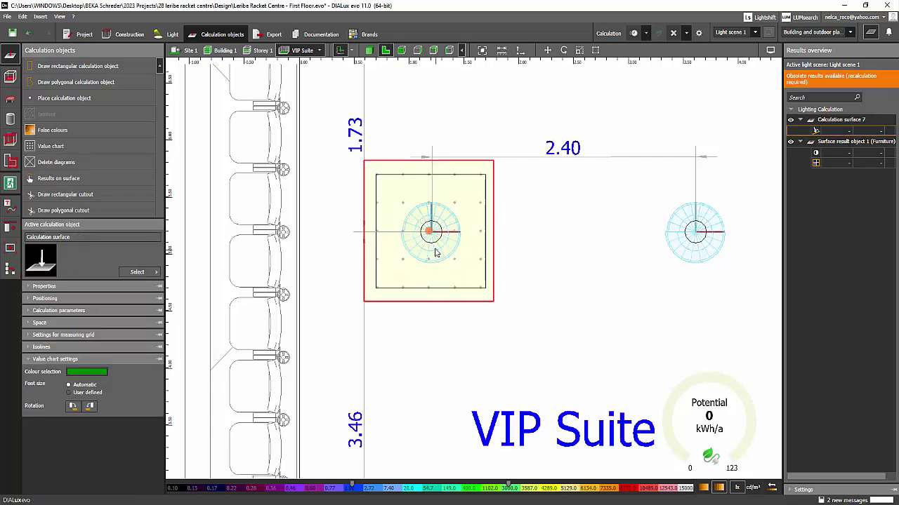
- Raise Calculation surface 7 to Z 1.000 m and hide its false colours and value chart
left_click(369, 50)
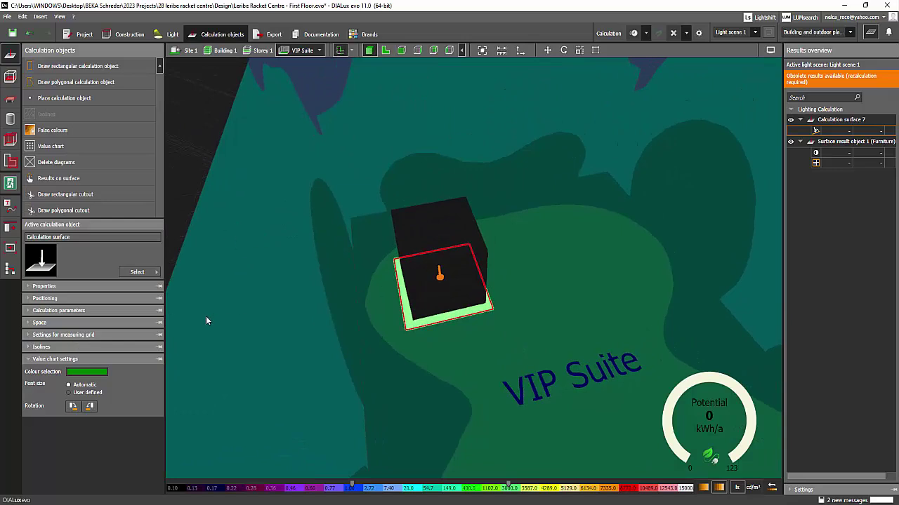
left_click(42, 286)
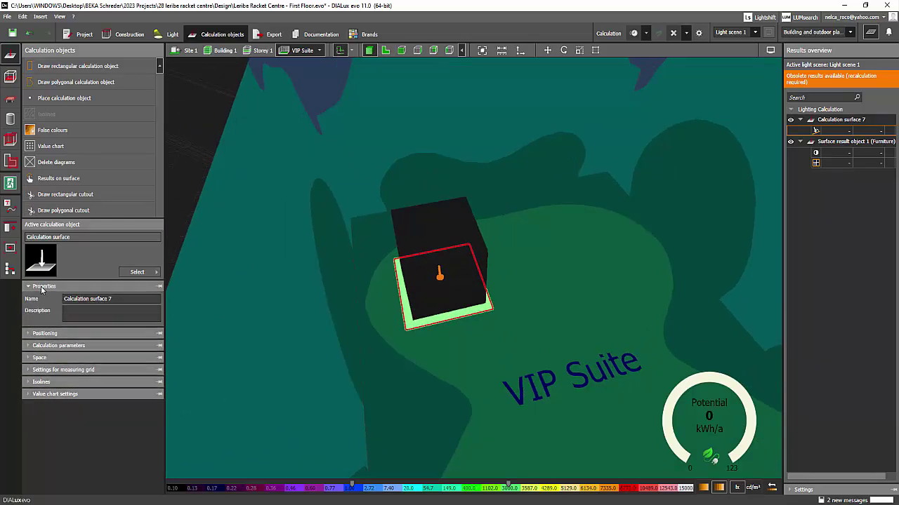
left_click(54, 335)
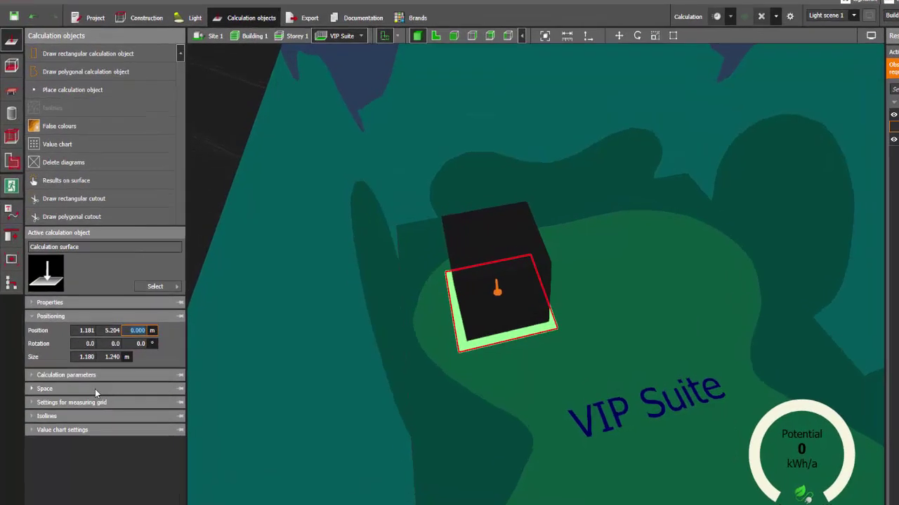
type("1")
key("Return")
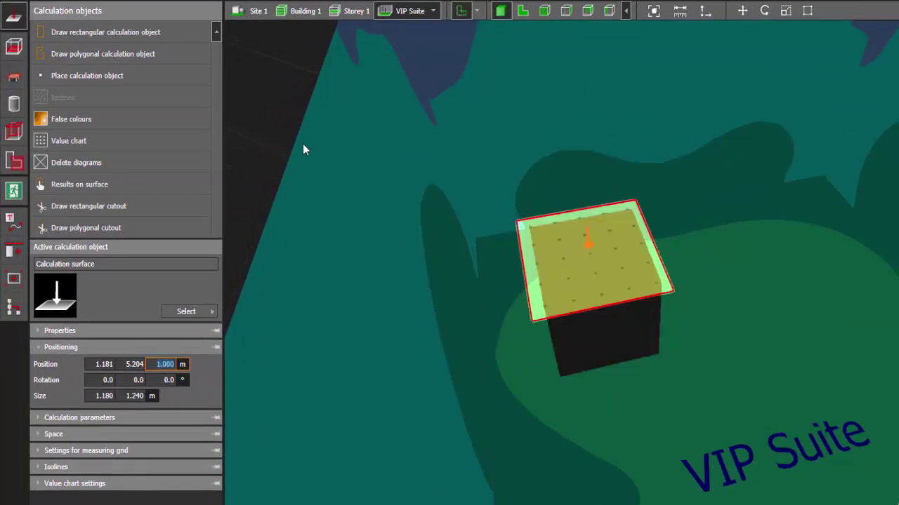
left_click(83, 120)
left_click(82, 141)
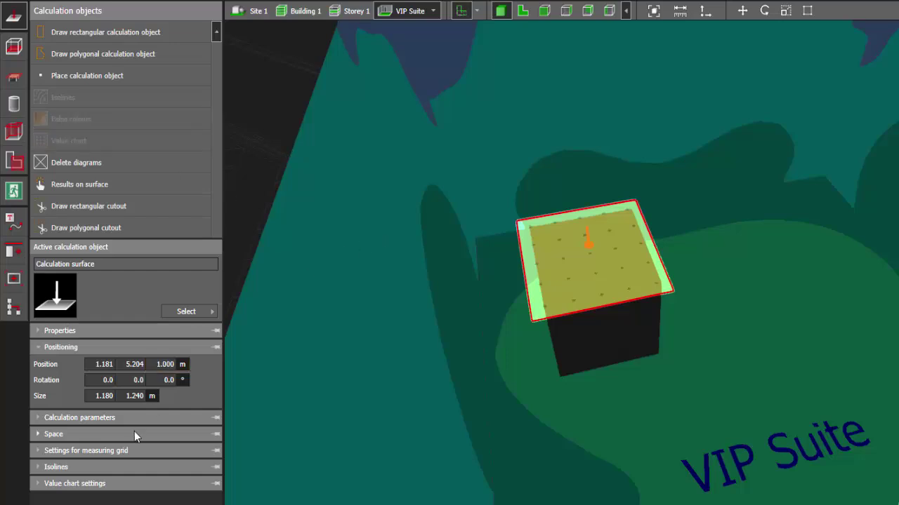
- Calculate horizontal illuminance on the surface and switch the 3-D view to normal rendering
left_click(66, 418)
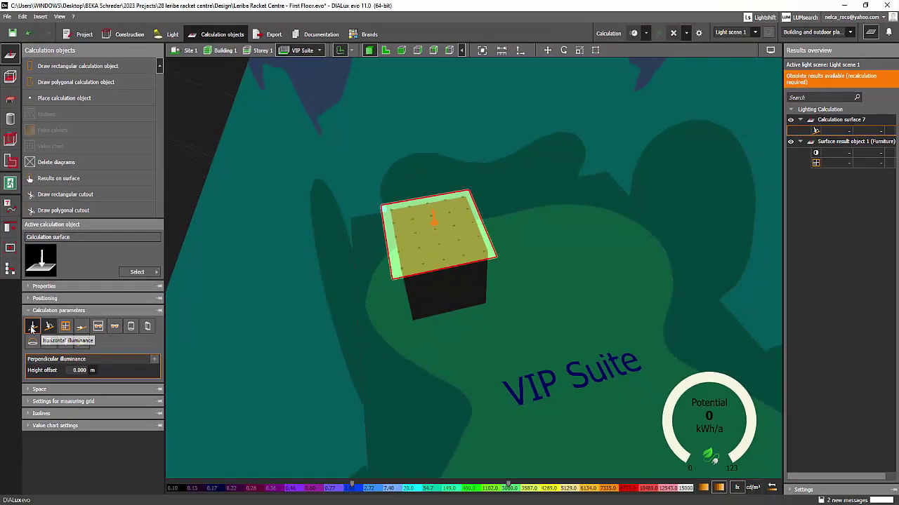
left_click(32, 327)
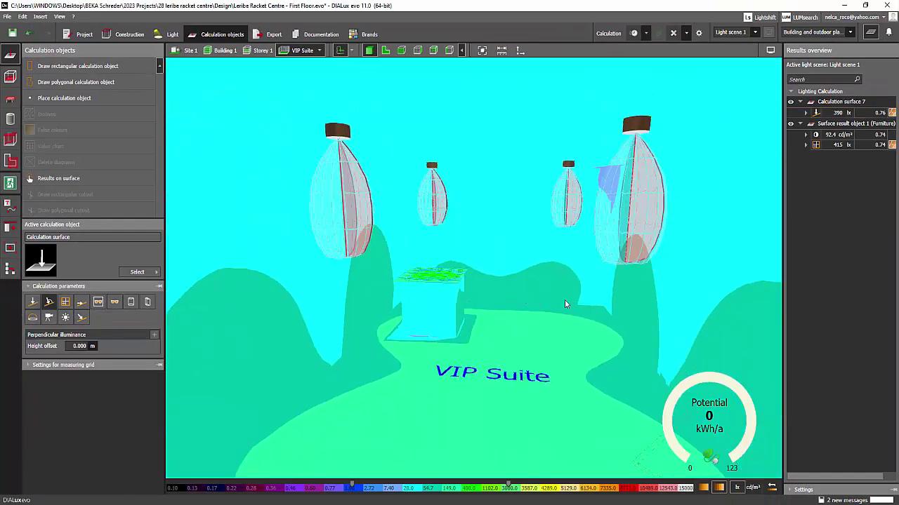
left_click(871, 32)
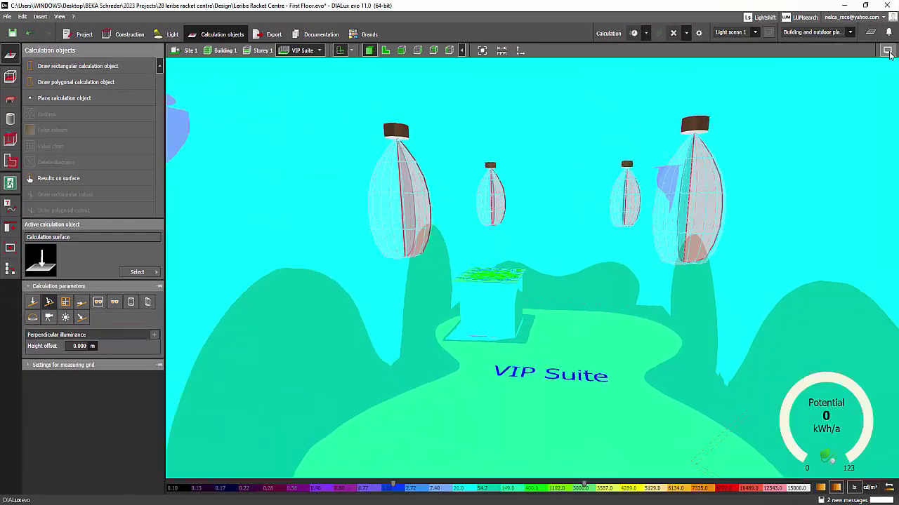
left_click(887, 50)
left_click(840, 63)
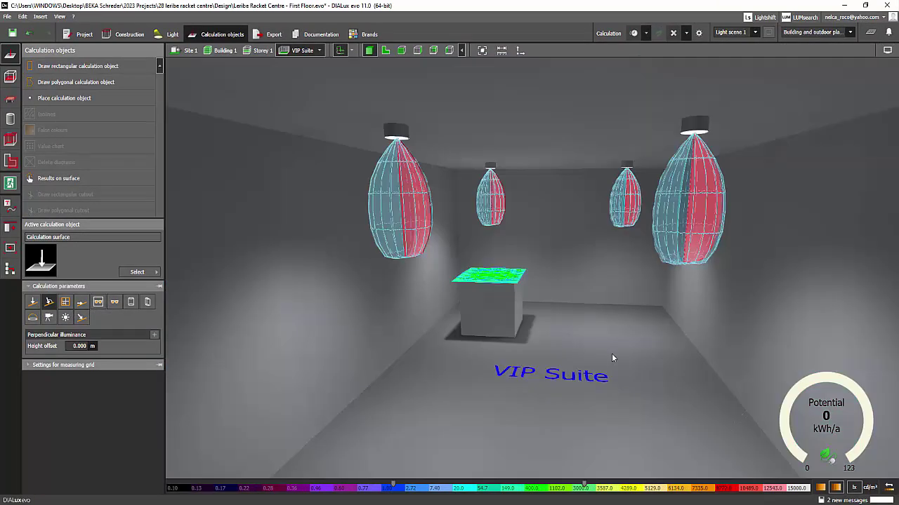
- Highlight Calculation surface 7's 390 lx result, uniformity 0.76, in the results overview
right_click_drag(538, 348, 639, 390)
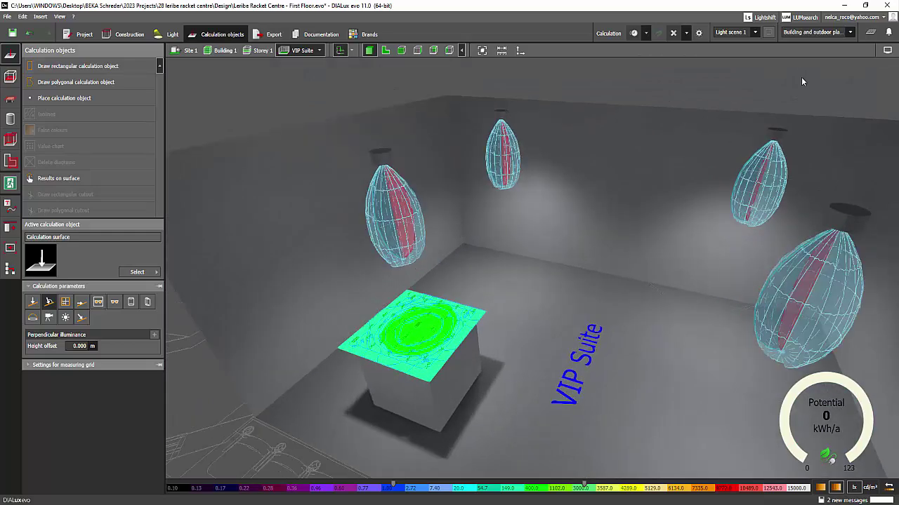
left_click(870, 33)
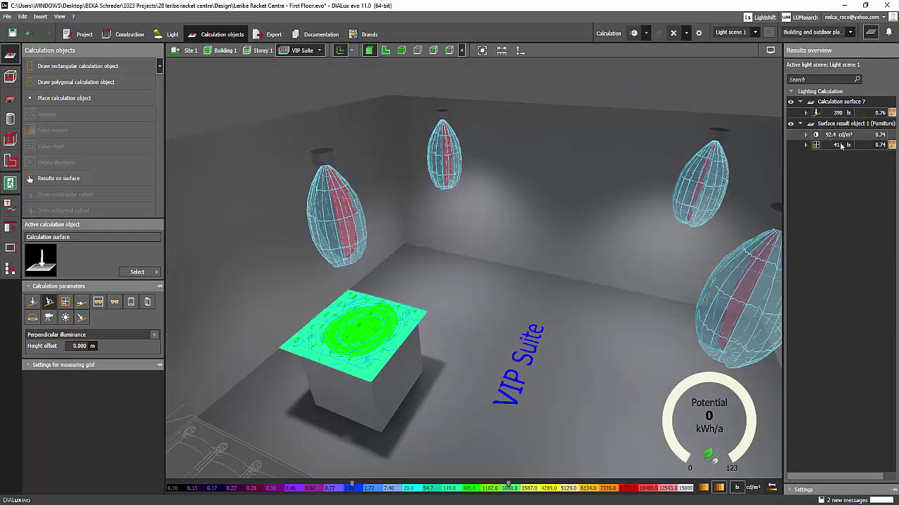
left_click(839, 113)
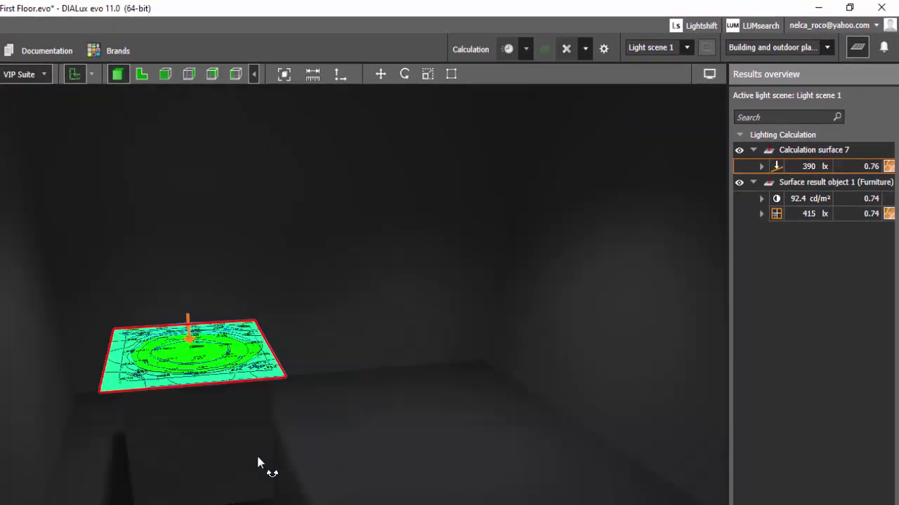
- Deselect the table and orbit and zoom until both pendant luminaires sit above it
left_click_drag(313, 488, 393, 491)
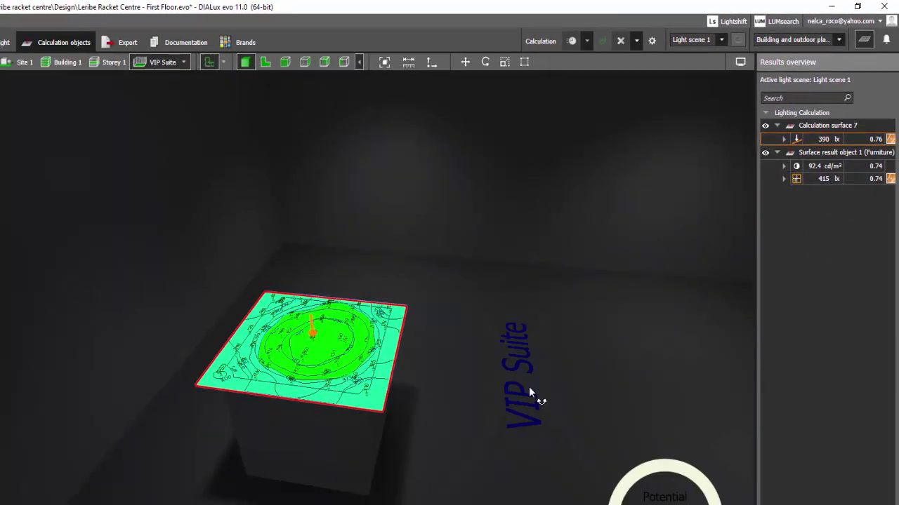
left_click_drag(530, 391, 419, 324)
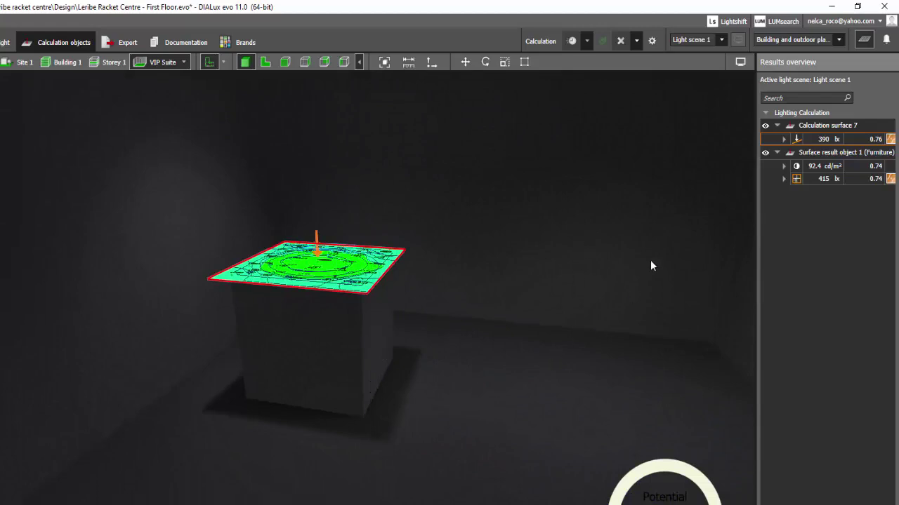
left_click_drag(507, 345, 651, 221)
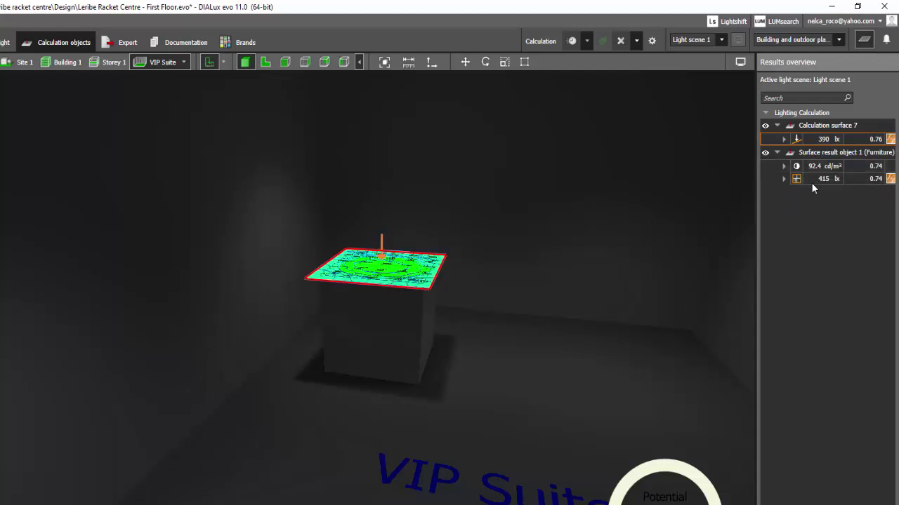
left_click(566, 396)
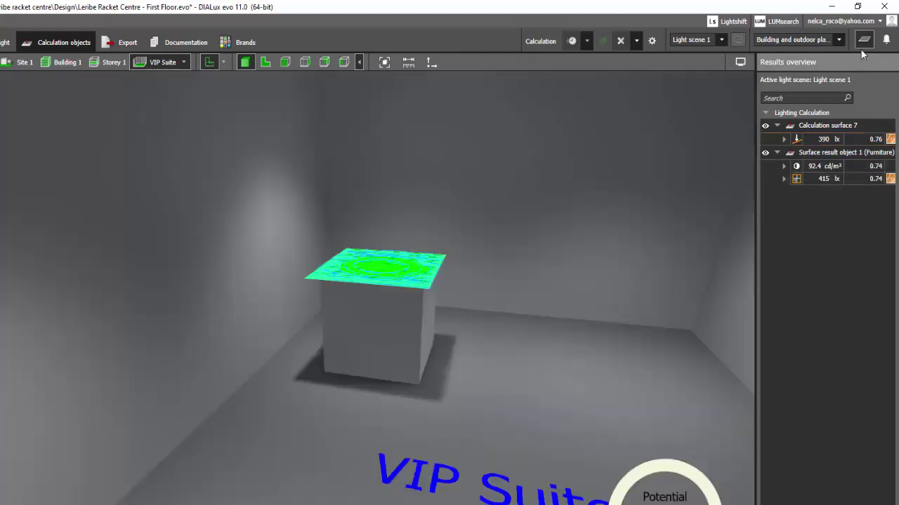
scroll(563, 245, "up", 5)
scroll(572, 274, "down", 2)
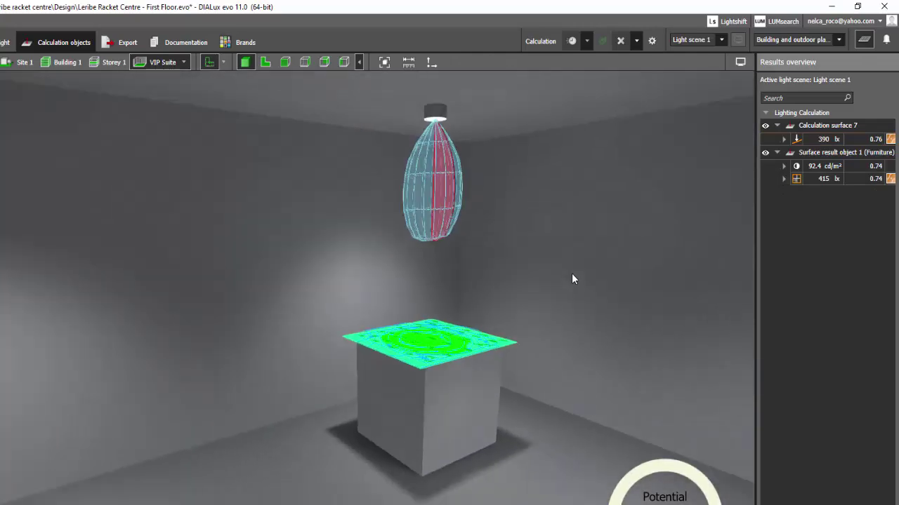
left_click_drag(571, 279, 495, 311)
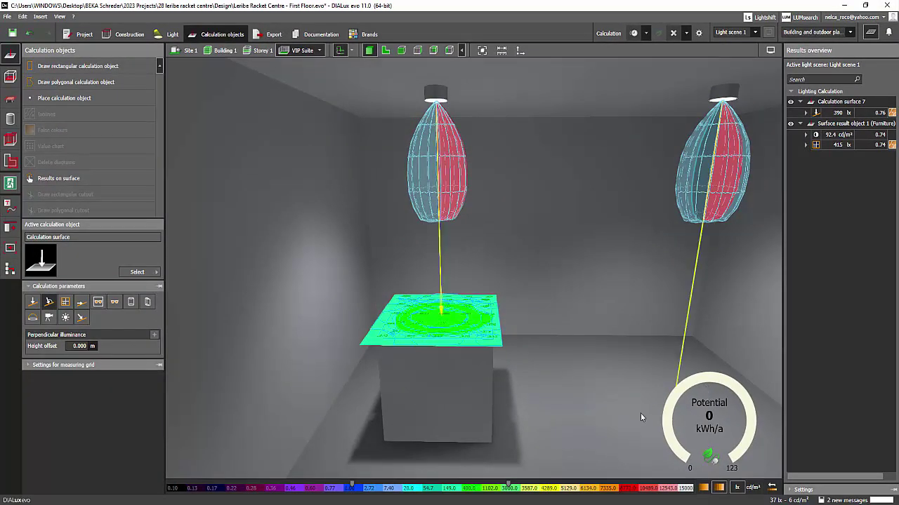
left_click_drag(508, 380, 544, 362)
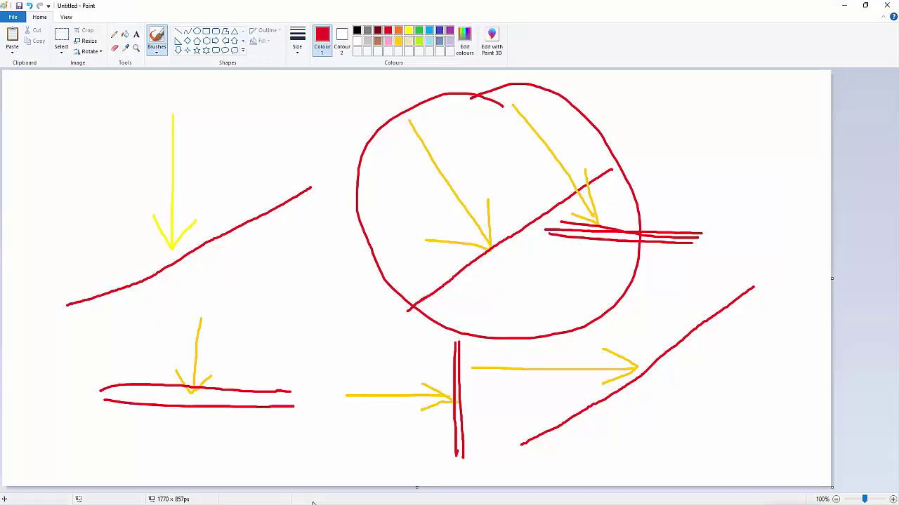
- Start a new Paint image, discarding the old sketch without saving
left_click(11, 16)
left_click(35, 31)
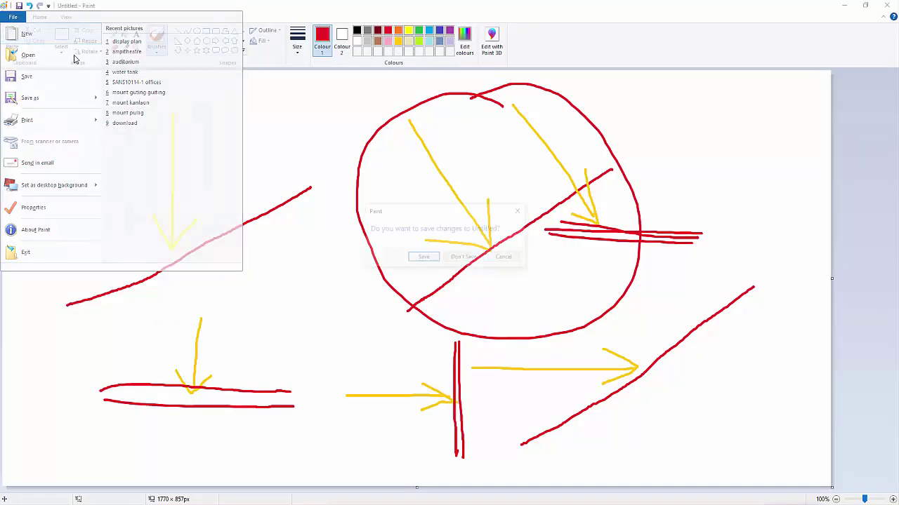
left_click(461, 258)
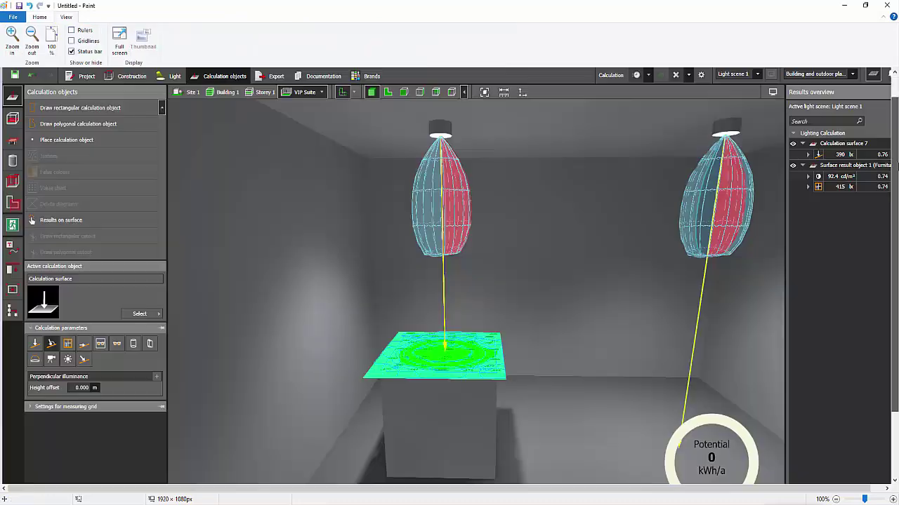
mouse_move(897, 177)
left_mouse_down()
mouse_move(896, 195)
mouse_move(896, 185)
left_mouse_up()
- Draw a red brush arrow from the left luminaire down onto the table
left_click(39, 17)
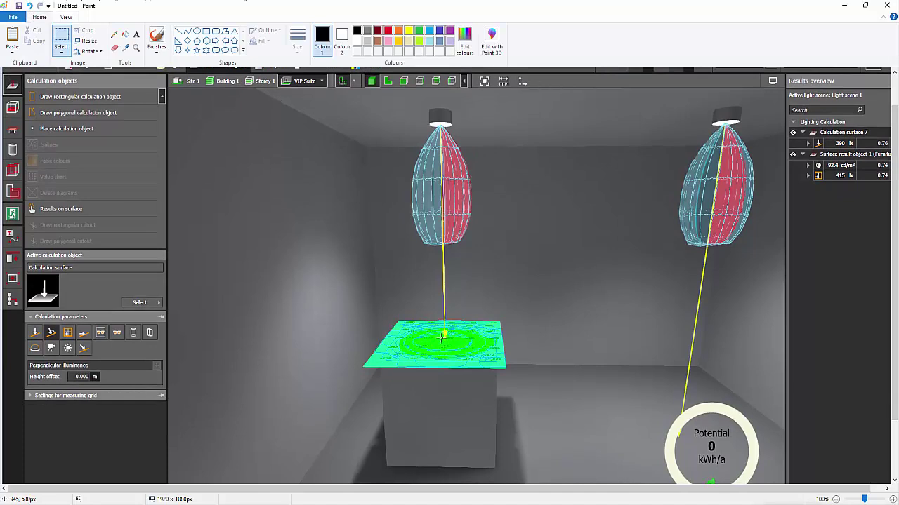
left_click(388, 31)
left_click(156, 38)
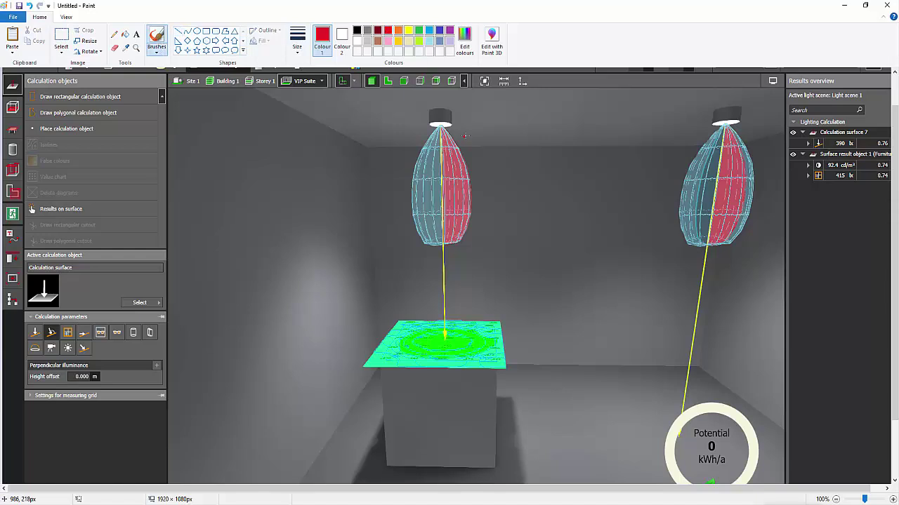
mouse_move(441, 125)
left_mouse_down()
mouse_move(442, 338)
mouse_move(435, 329)
mouse_move(441, 340)
mouse_move(465, 323)
left_mouse_up()
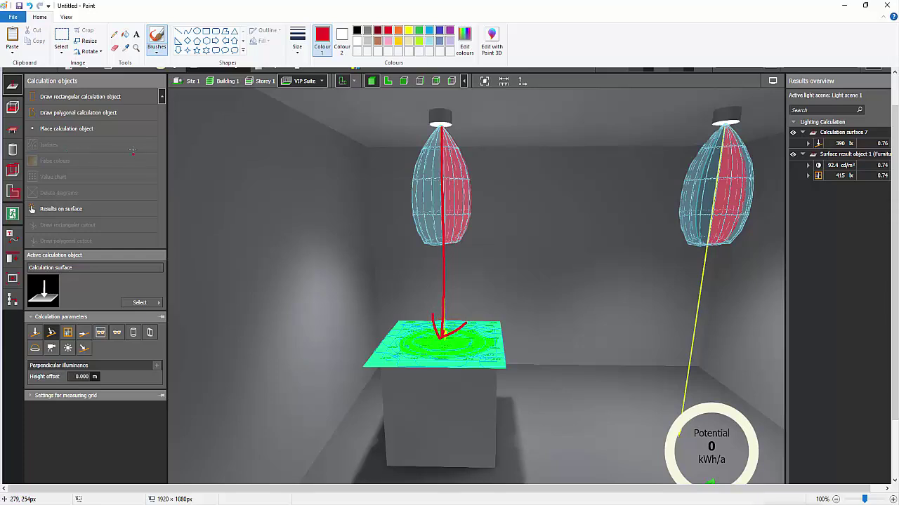
- Add the text label 'illuminance' at the top left of the screenshot
left_click(136, 33)
left_click(81, 113)
type("illuminance")
left_click(325, 211)
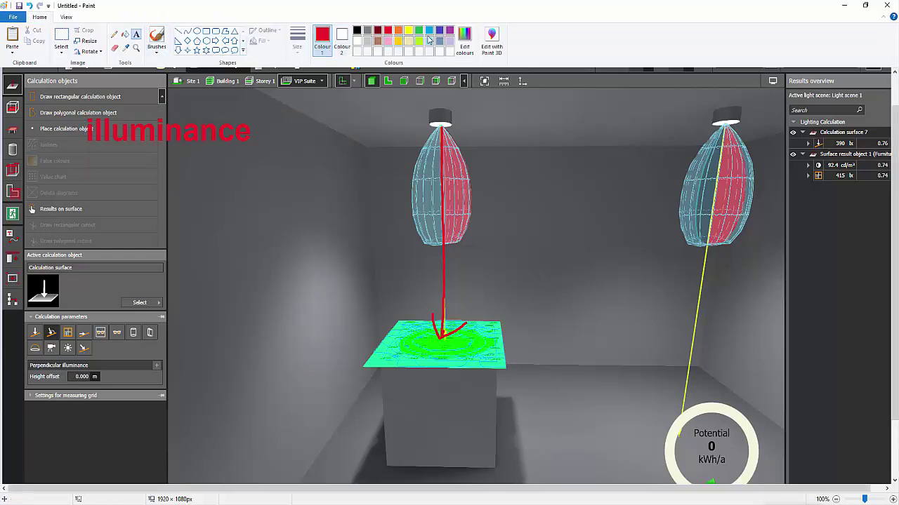
- Add a blue 'luminance' label below the illuminance label
left_click(441, 33)
left_click_drag(76, 188, 299, 281)
type("luminance")
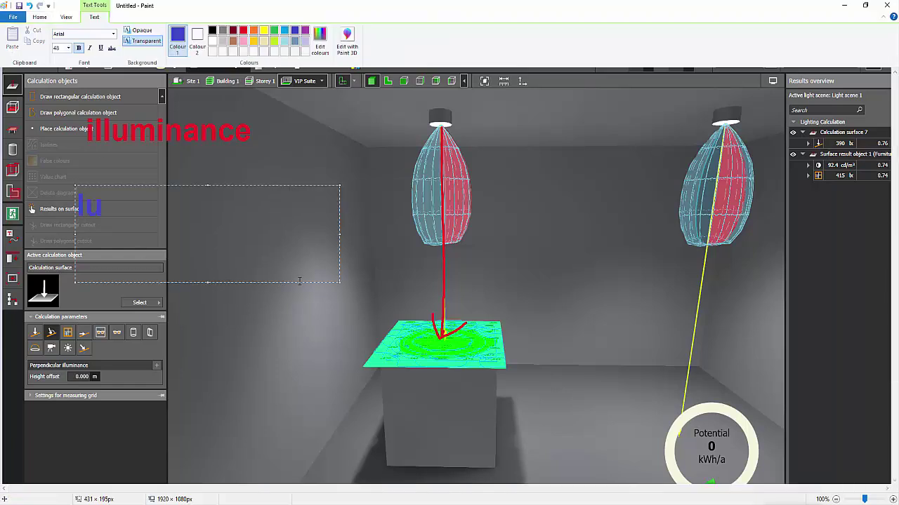
left_click(272, 330)
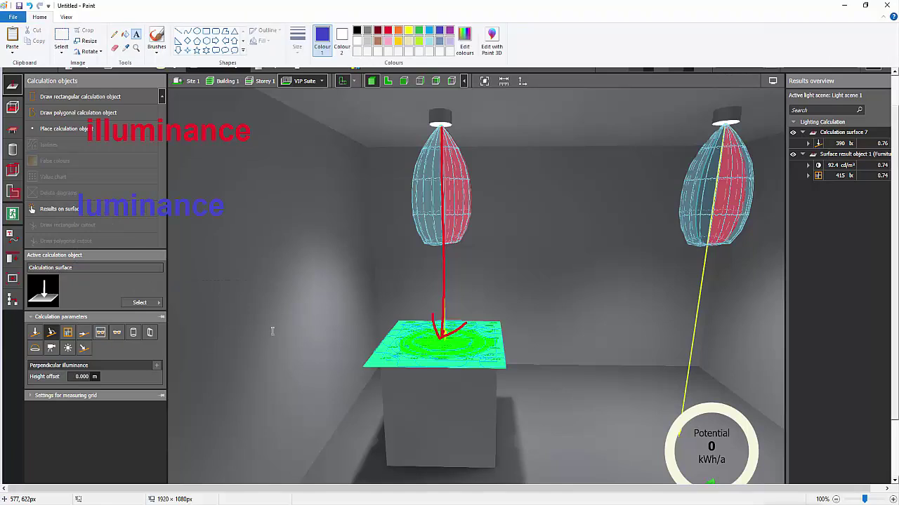
- Draw blue brush arrows showing light reflecting off the right and left walls onto the table
left_click(157, 35)
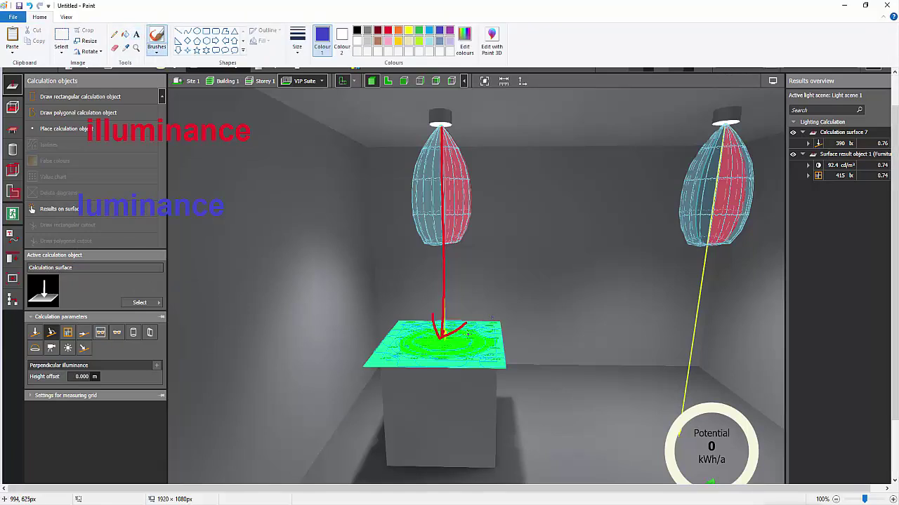
left_click_drag(468, 334, 606, 249)
left_click_drag(483, 284, 453, 303)
mouse_move(426, 141)
left_mouse_down()
mouse_move(303, 228)
mouse_move(305, 240)
mouse_move(301, 220)
mouse_move(296, 230)
mouse_move(418, 345)
mouse_move(412, 320)
mouse_move(411, 343)
left_mouse_up()
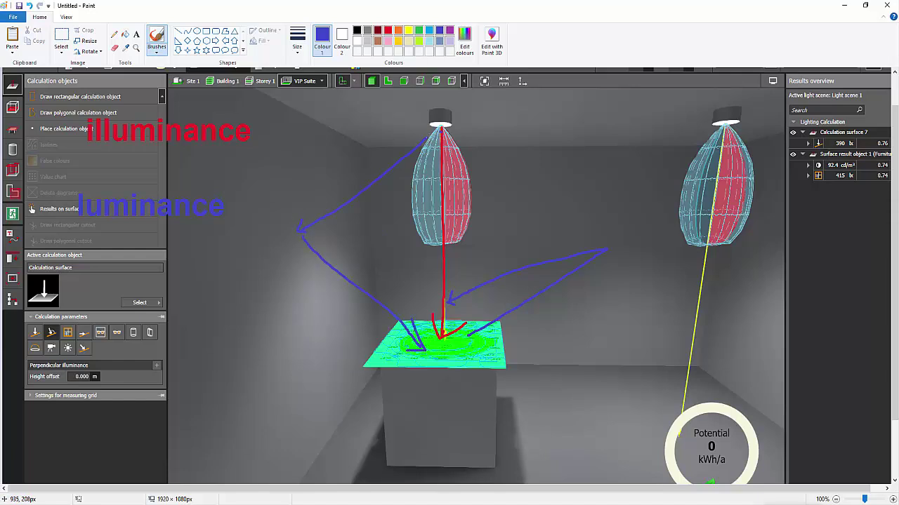
mouse_move(429, 140)
left_mouse_down()
mouse_move(247, 245)
mouse_move(407, 349)
mouse_move(393, 332)
mouse_move(391, 359)
mouse_move(402, 354)
left_mouse_up()
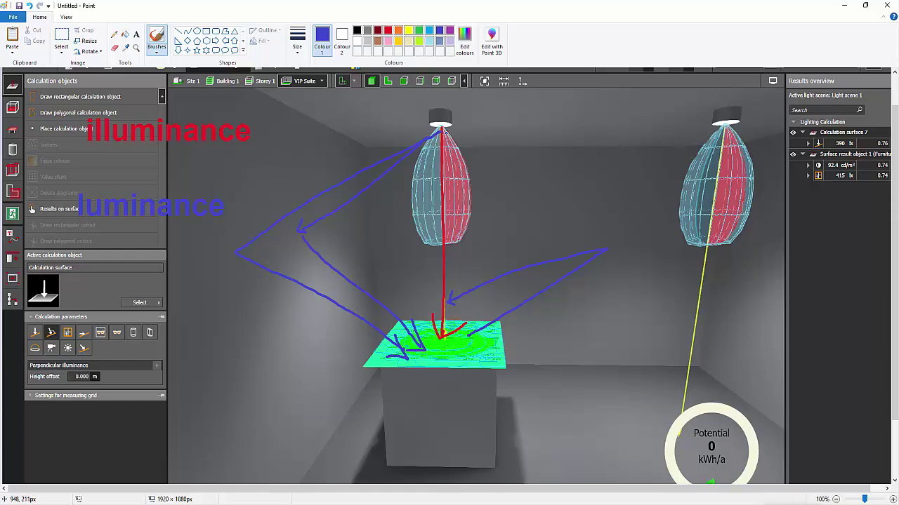
mouse_move(445, 132)
left_mouse_down()
mouse_move(503, 228)
mouse_move(466, 346)
mouse_move(489, 335)
left_mouse_up()
- Return to DIALux evo and open the Construction materials catalogue, dismissing the save reminder
key("alt+Tab")
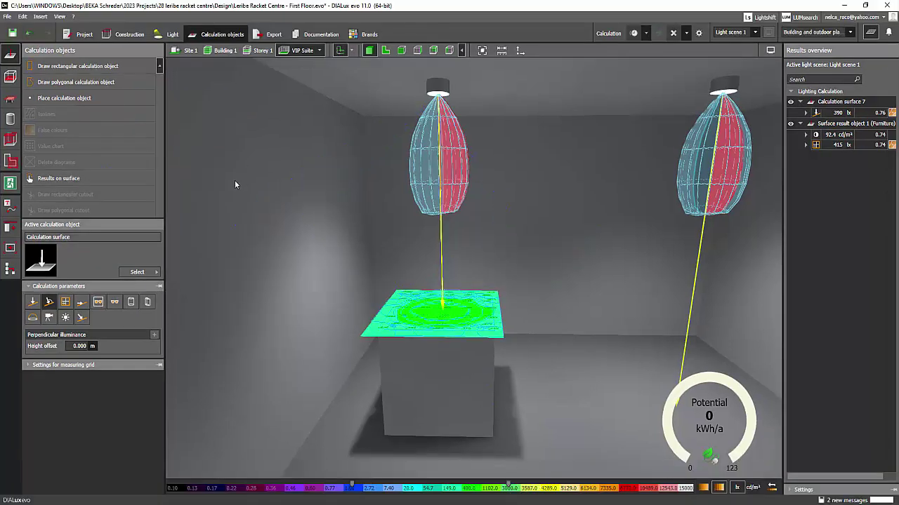
left_click(124, 40)
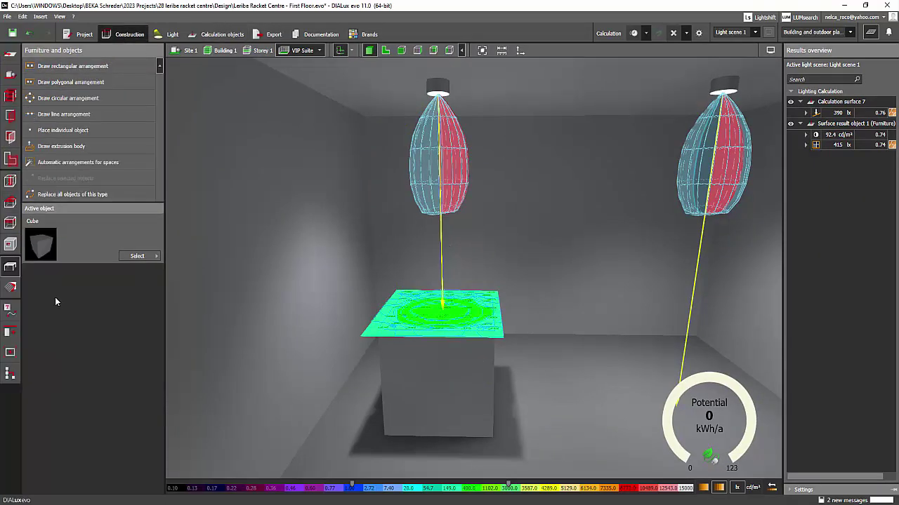
left_click(10, 287)
left_click(137, 255)
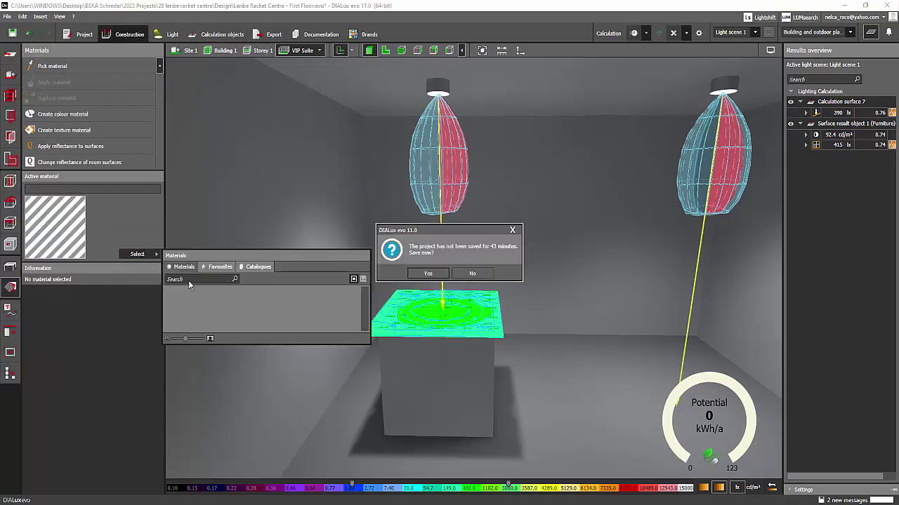
left_click(516, 231)
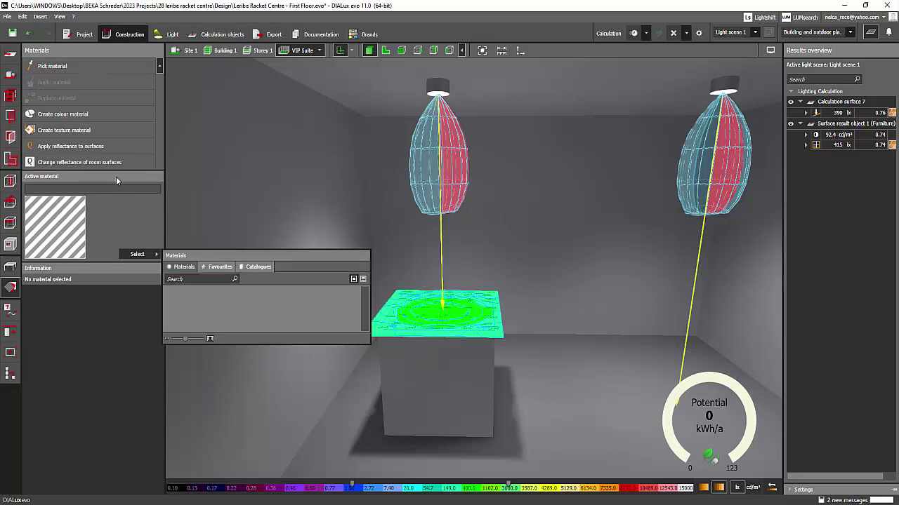
- Pick the wall material, darken it to blue RGB 39/37/151, and apply it to the back wall
left_click(69, 70)
left_click(383, 194)
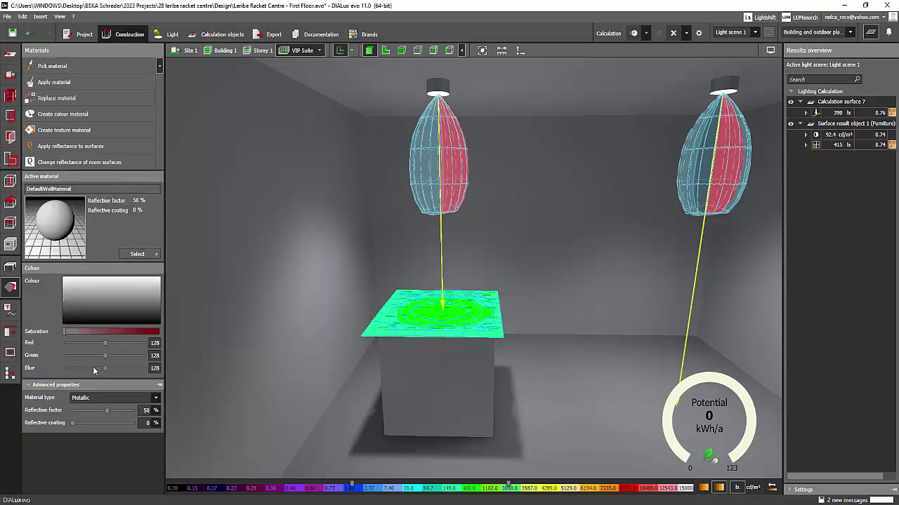
left_click_drag(63, 302, 133, 301)
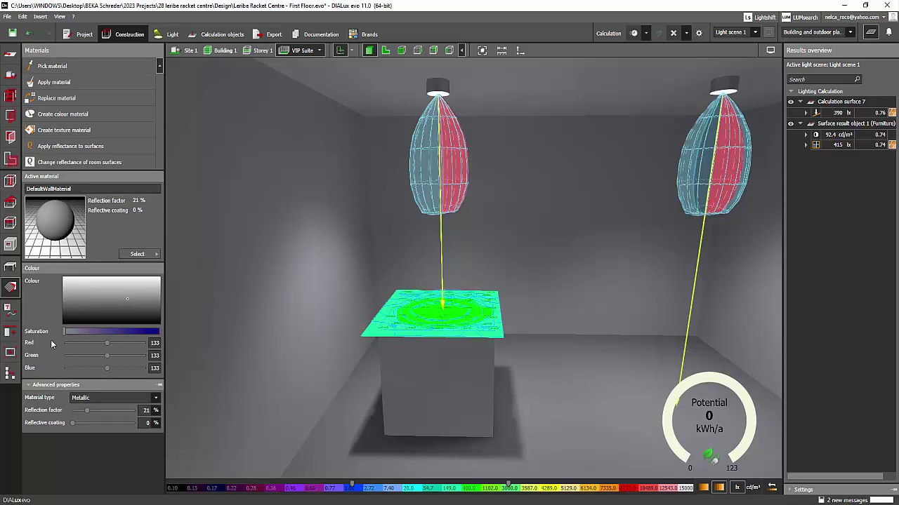
left_click_drag(64, 331, 135, 333)
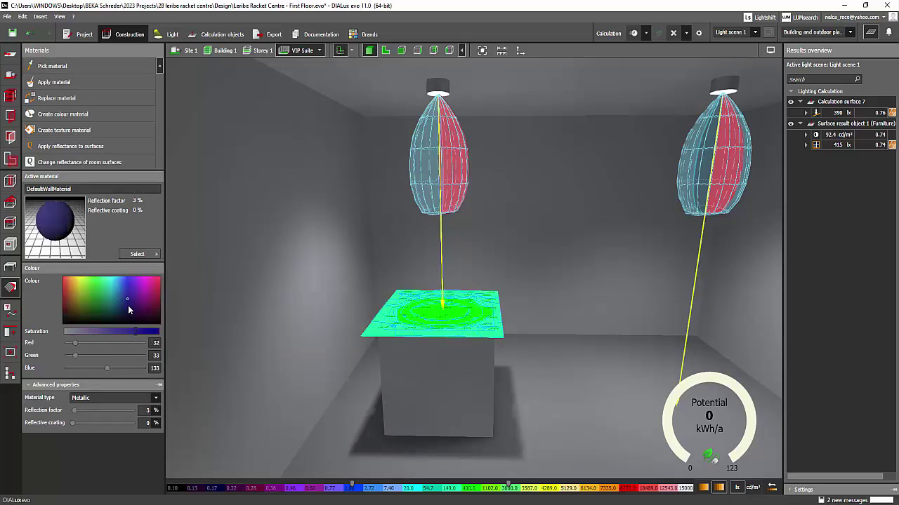
left_click_drag(128, 300, 128, 295)
left_click(53, 82)
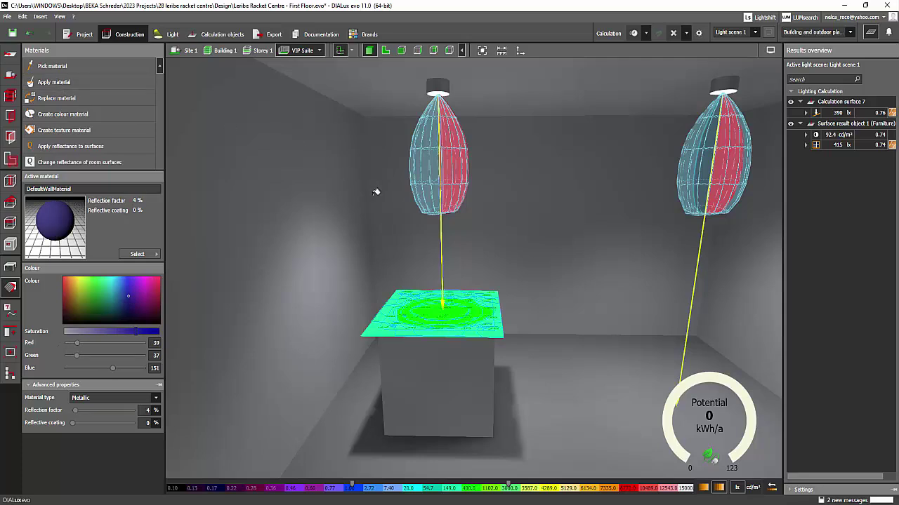
left_click(387, 198)
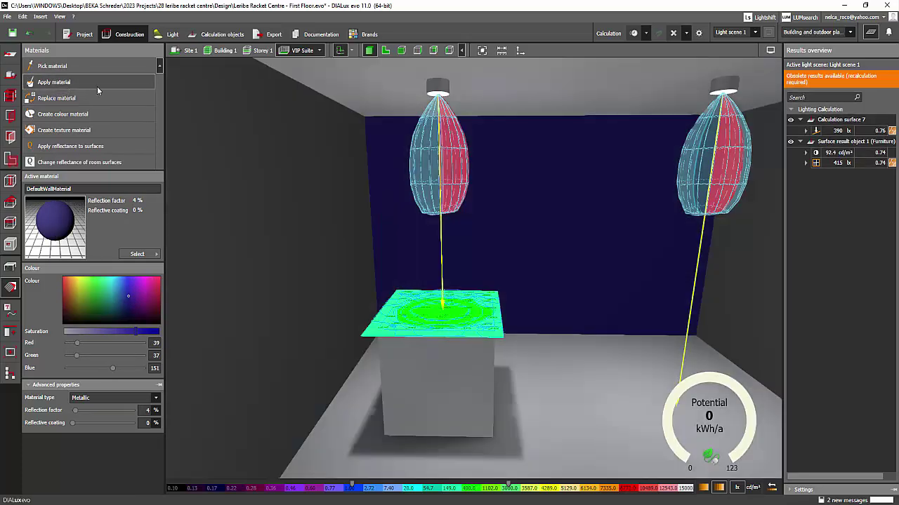
- Apply the dark blue material to the left wall and recalculate the lighting results
left_click(247, 189)
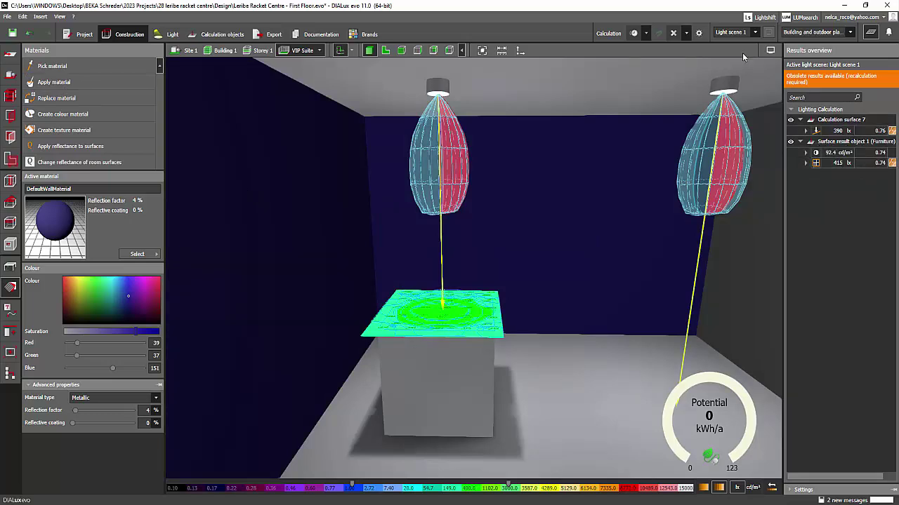
left_click(634, 32)
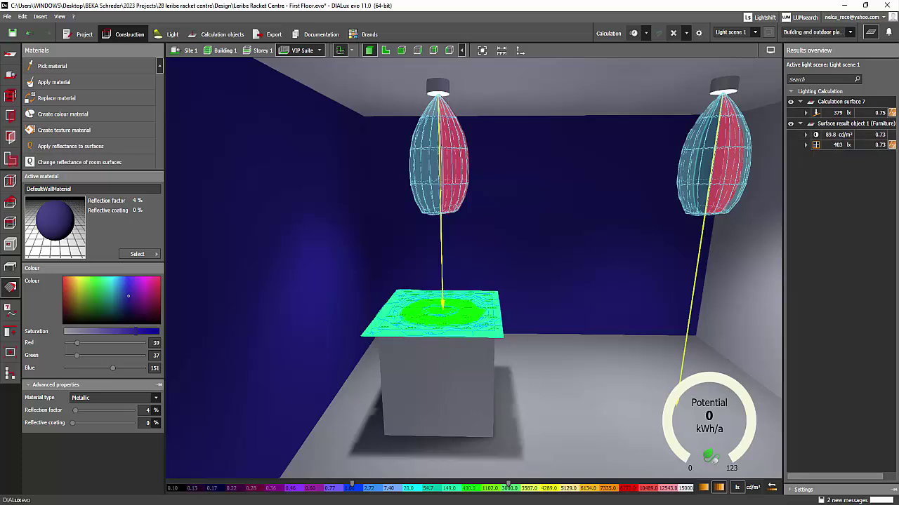
- Bring the annotated Paint sketch forward, then switch back to the DIALux evo project
mouse_move(309, 501)
left_click(309, 470)
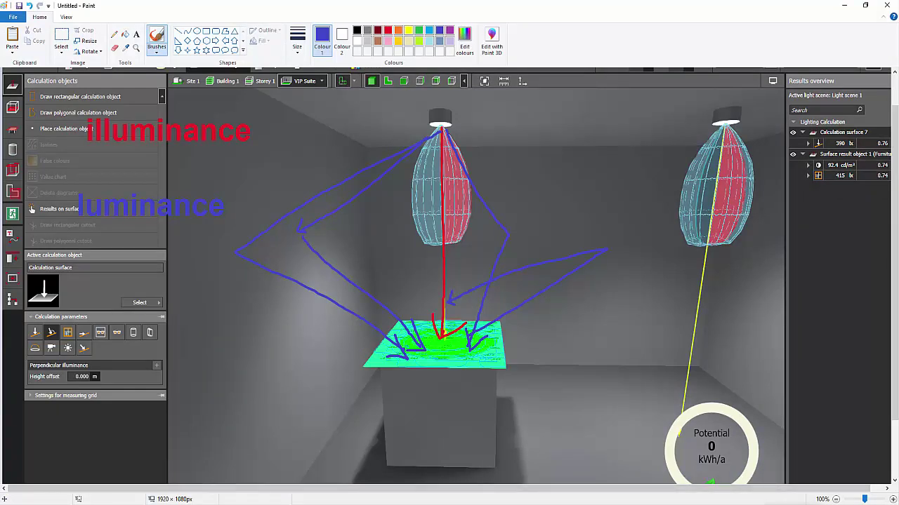
key("alt+Tab")
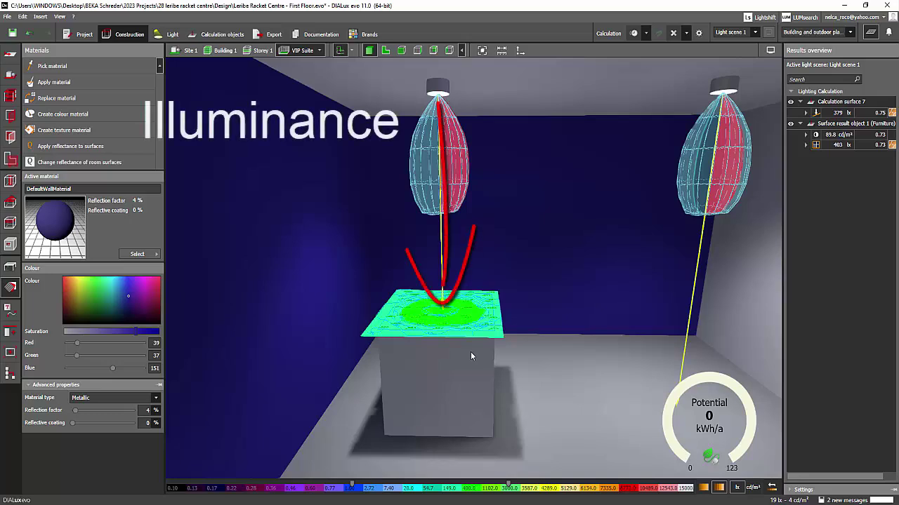
- Show the left Schréder RONDO maxi ceiling luminaire's data: 3.000 m mounting, 1999 lm, 16.0 W
left_click(168, 33)
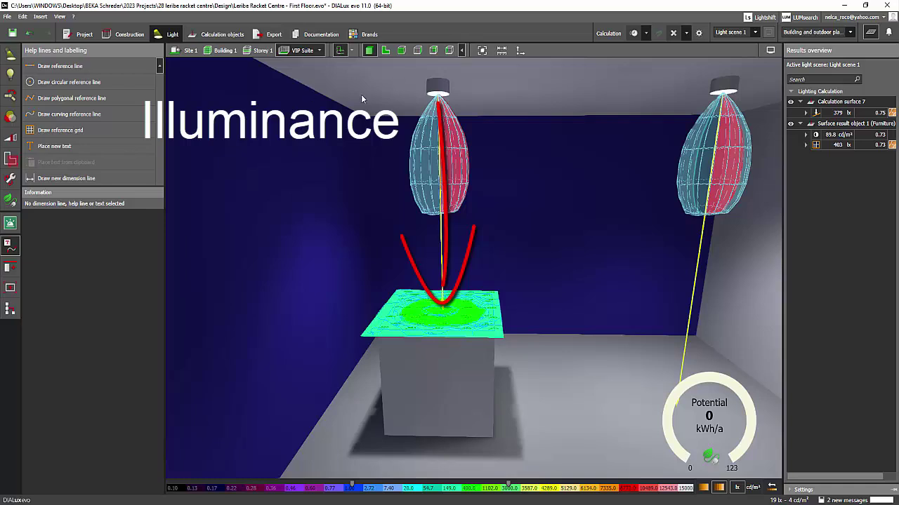
left_click(11, 54)
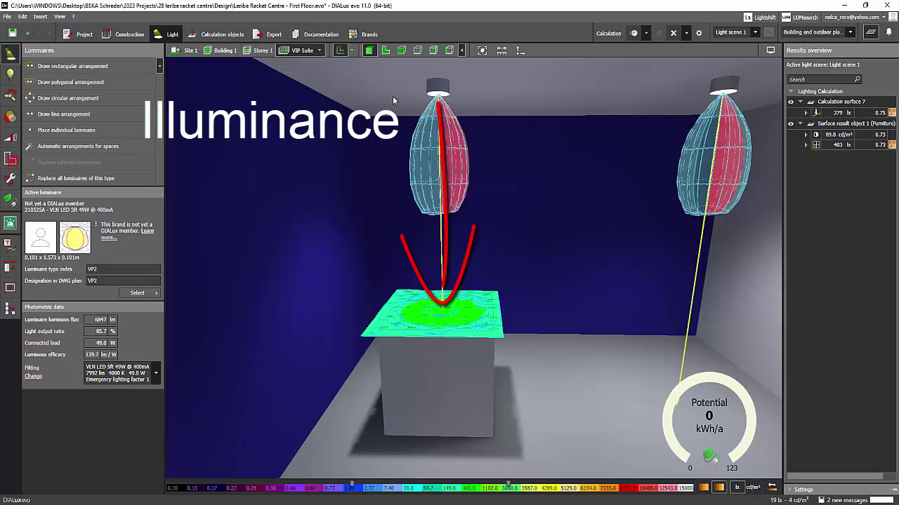
left_click(437, 85)
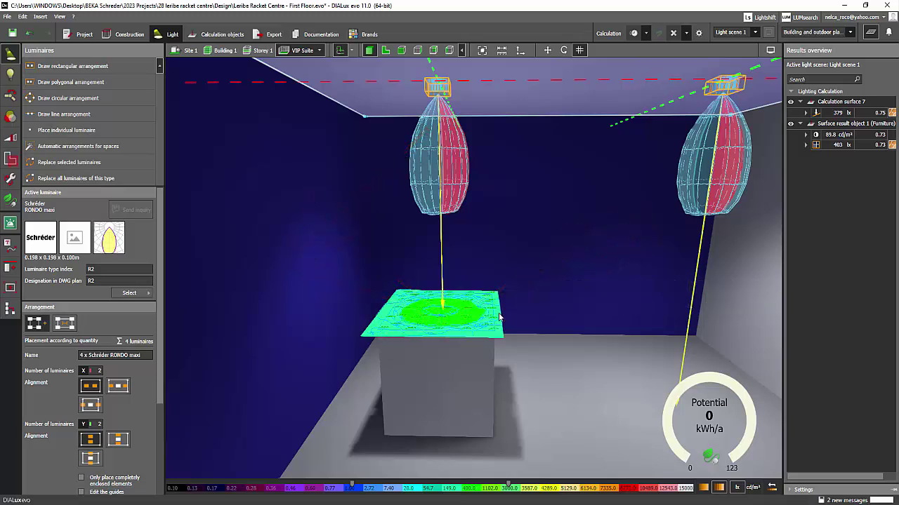
left_click(433, 88)
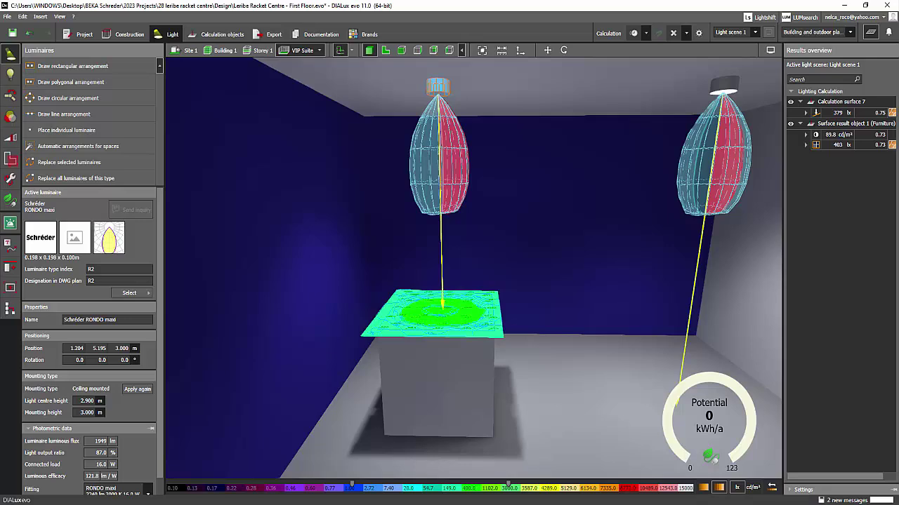
mouse_move(376, 504)
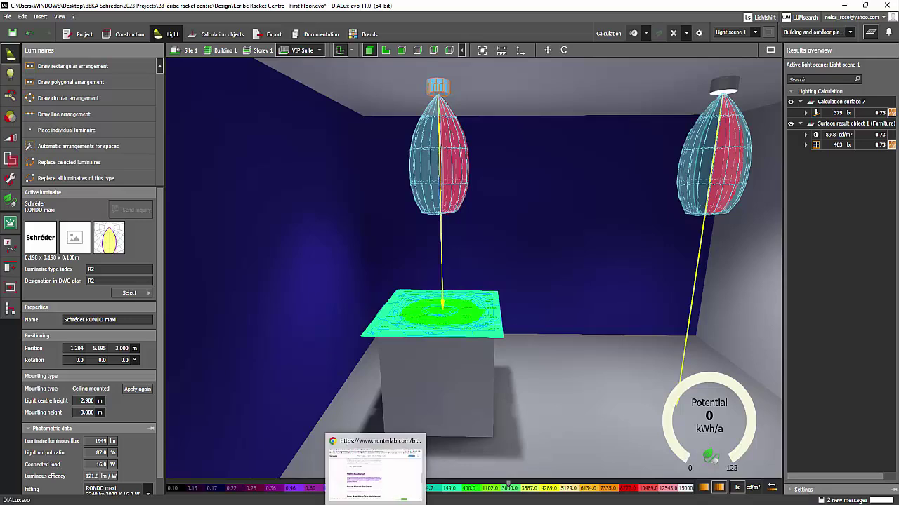
- Switch to the Udemy lighting-design search page and scroll through its DIALux evo courses
left_click(421, 486)
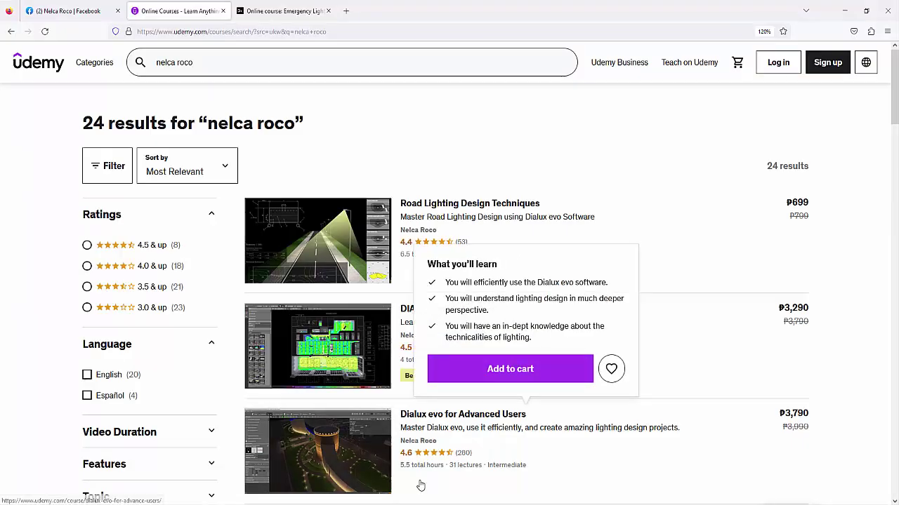
scroll(421, 486, "down", 5)
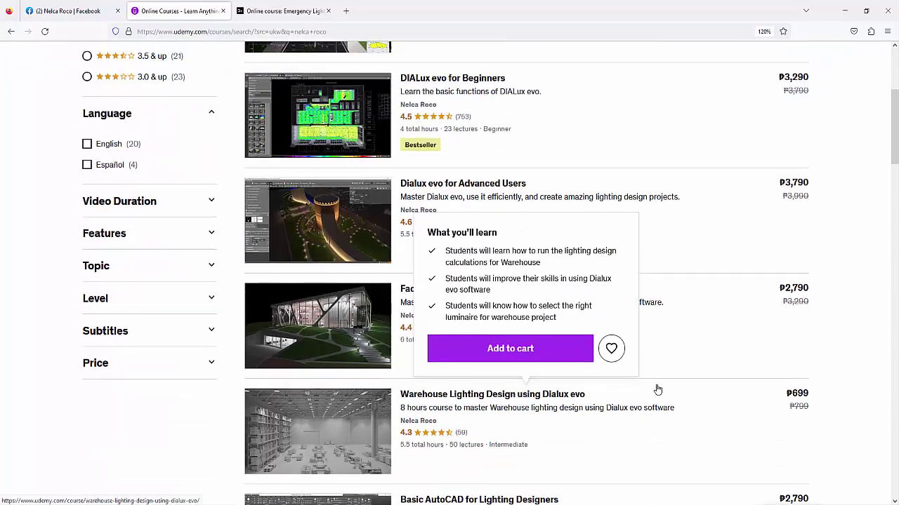
scroll(658, 393, "down", 3)
scroll(657, 399, "up", 1)
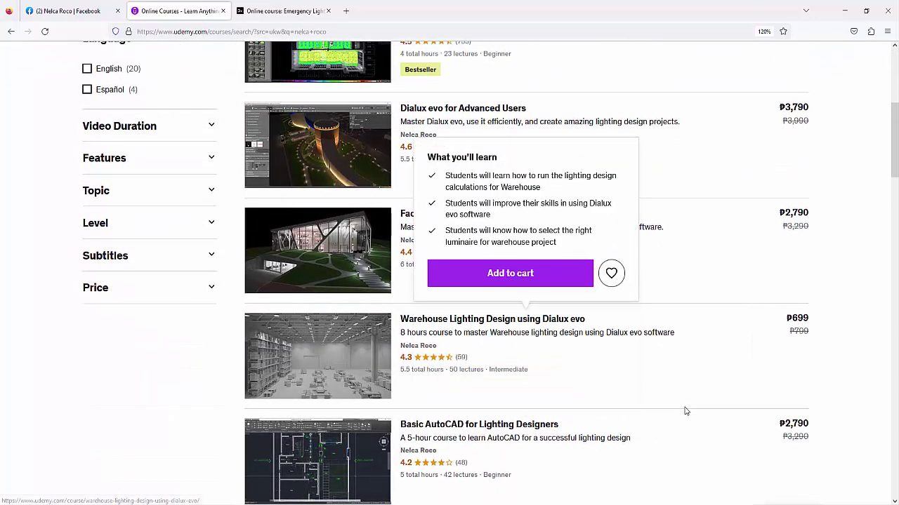
scroll(686, 411, "up", 5)
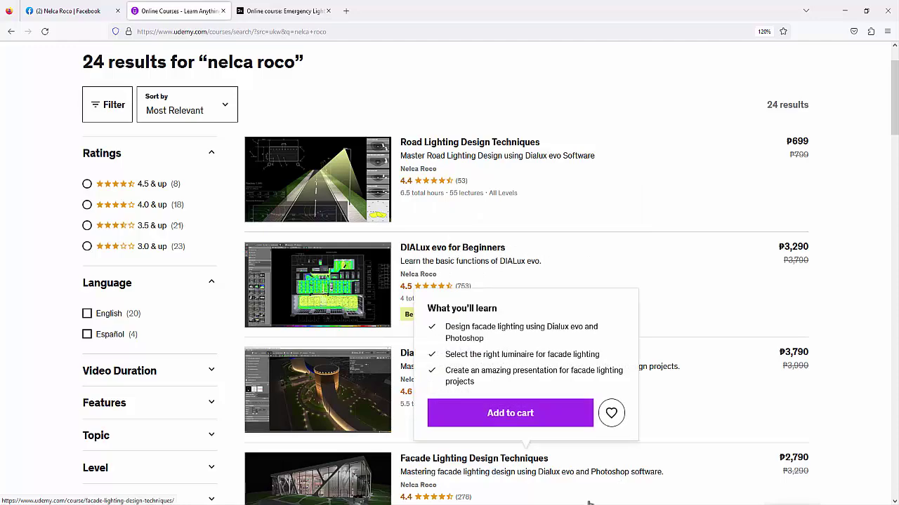
- Return to the DIALux evo VIP Suite project showing Calculation surface 7 at 379 lx
mouse_move(588, 502)
left_click(569, 471)
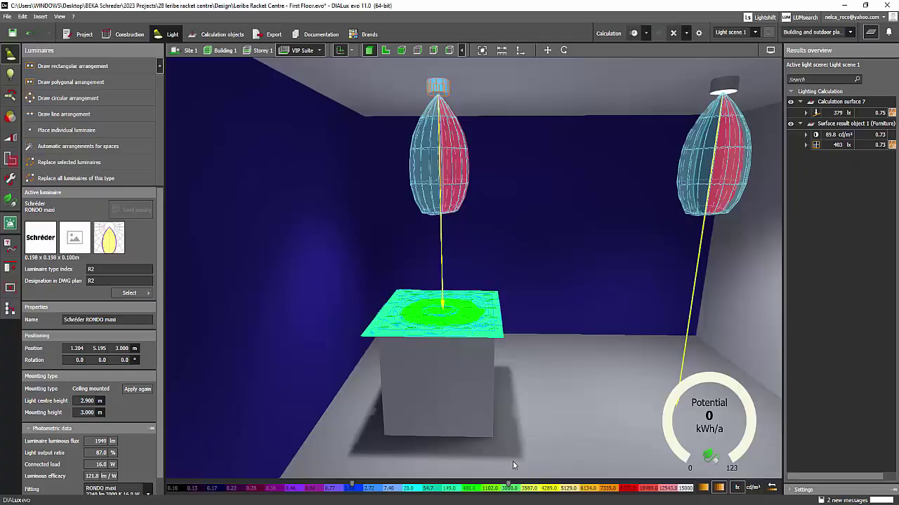